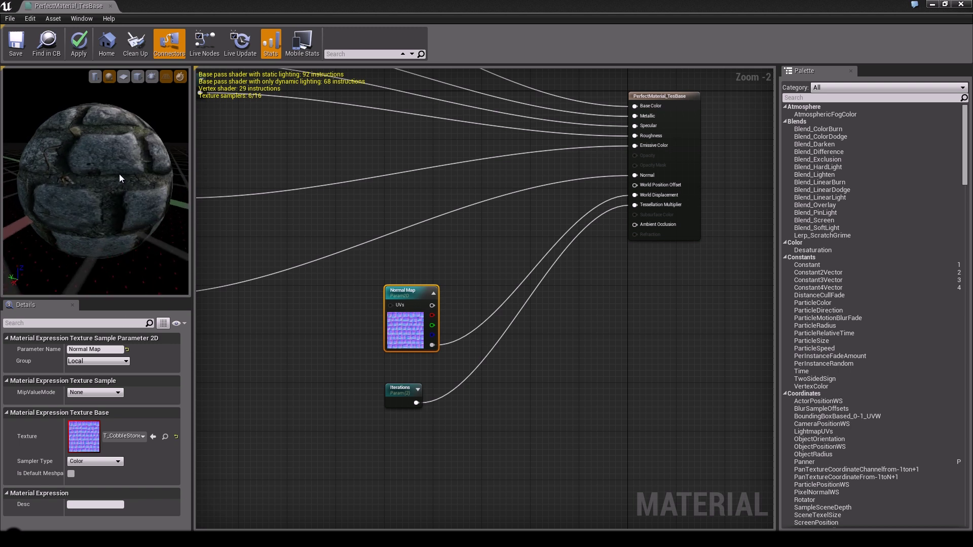
Step: Spread the nodes apart by moving Iterations farther below and shifting the Normal Map away from the material output
right_click_drag(457, 243, 475, 175)
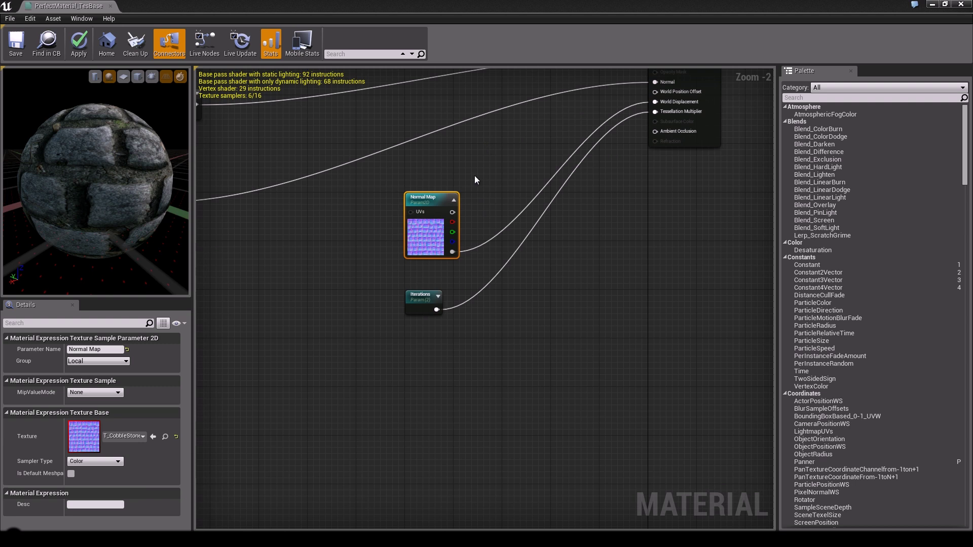
left_click(424, 364)
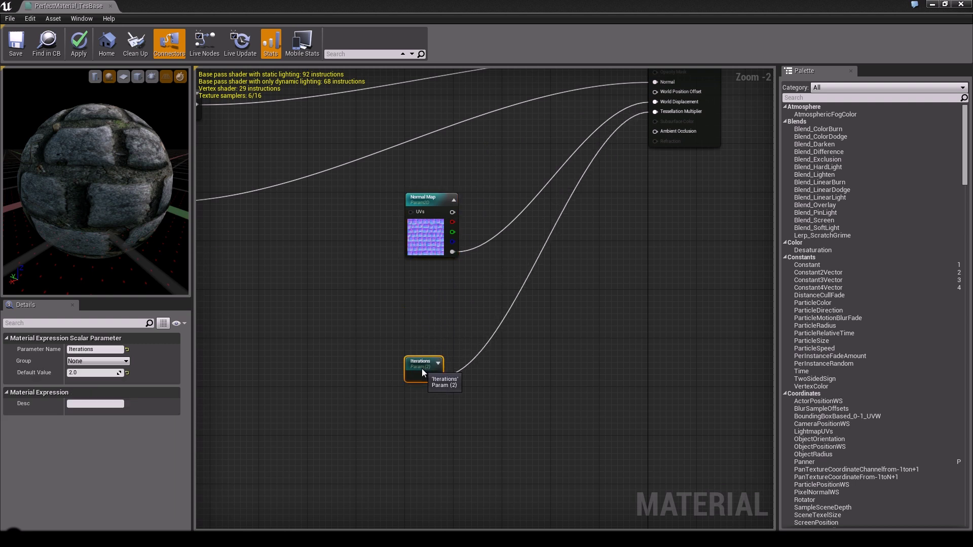
left_click(473, 274)
scroll(502, 269, "up", 2)
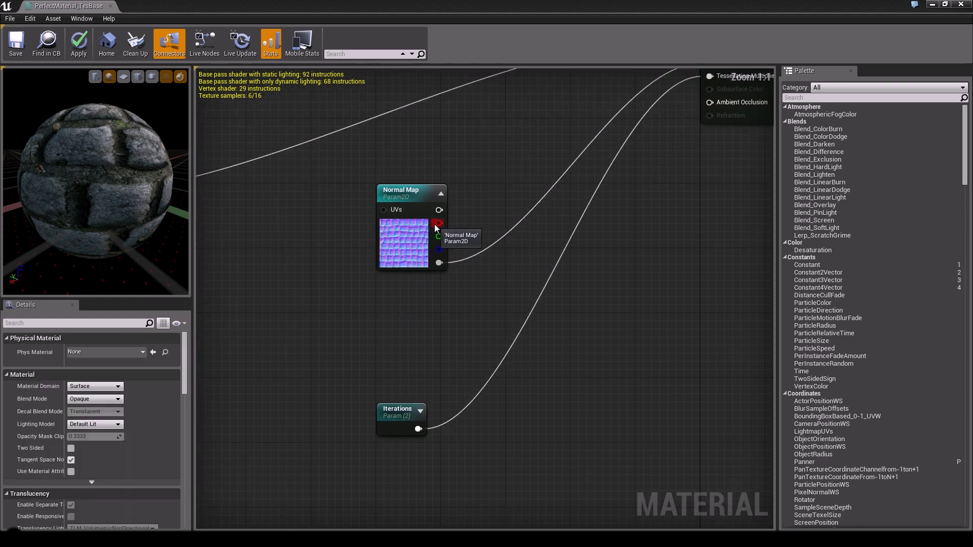
right_click_drag(482, 293, 542, 301)
left_click_drag(426, 233, 359, 232)
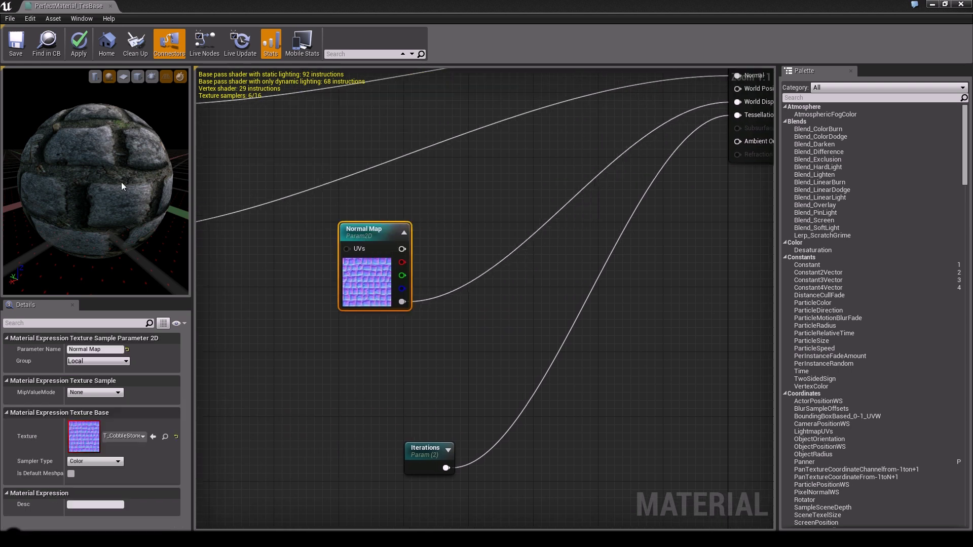
right_click_drag(462, 219, 423, 198)
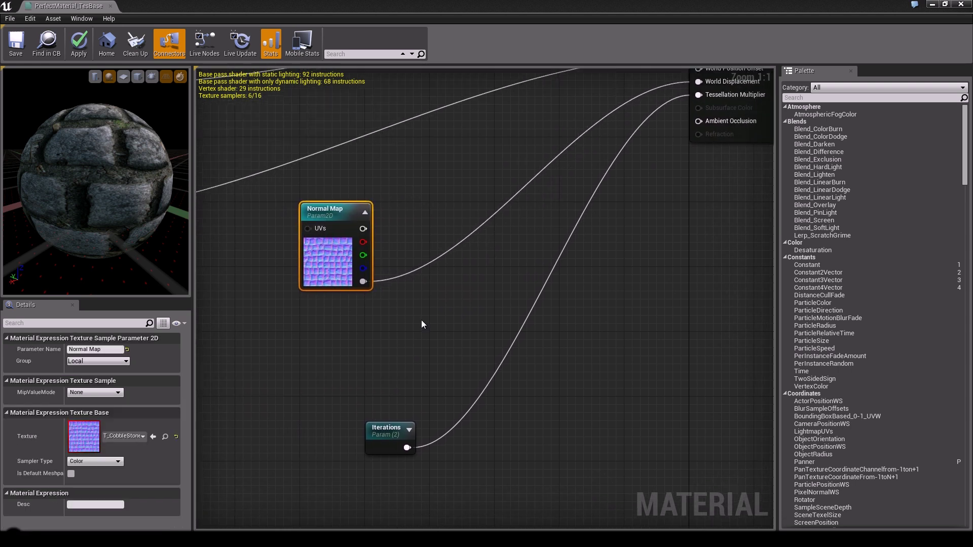
left_click(442, 296)
right_click_drag(442, 296, 475, 241)
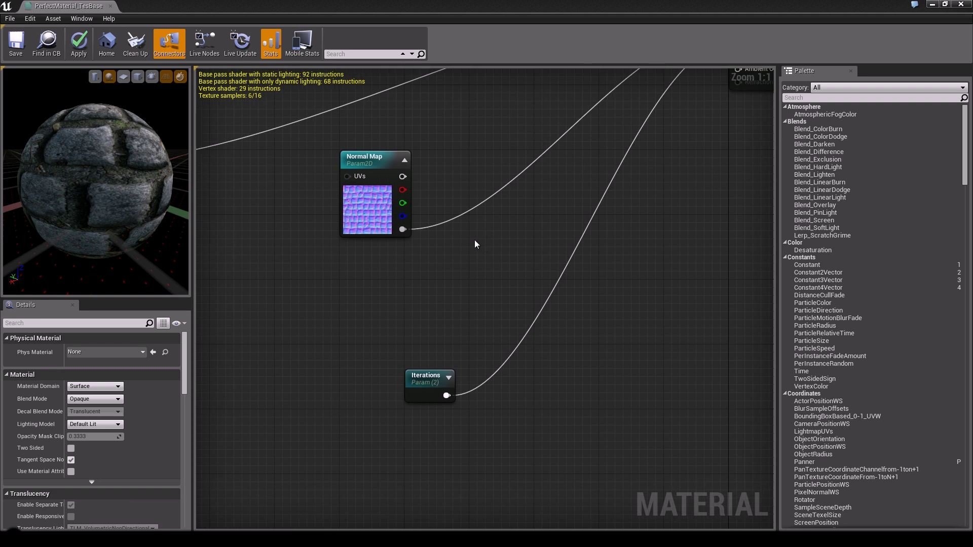
Step: Add a Multiply node beside the lower Normal Map and connect the map's alpha output to input A
left_click(443, 215)
left_click_drag(464, 226, 473, 225)
left_click_drag(404, 230, 476, 231)
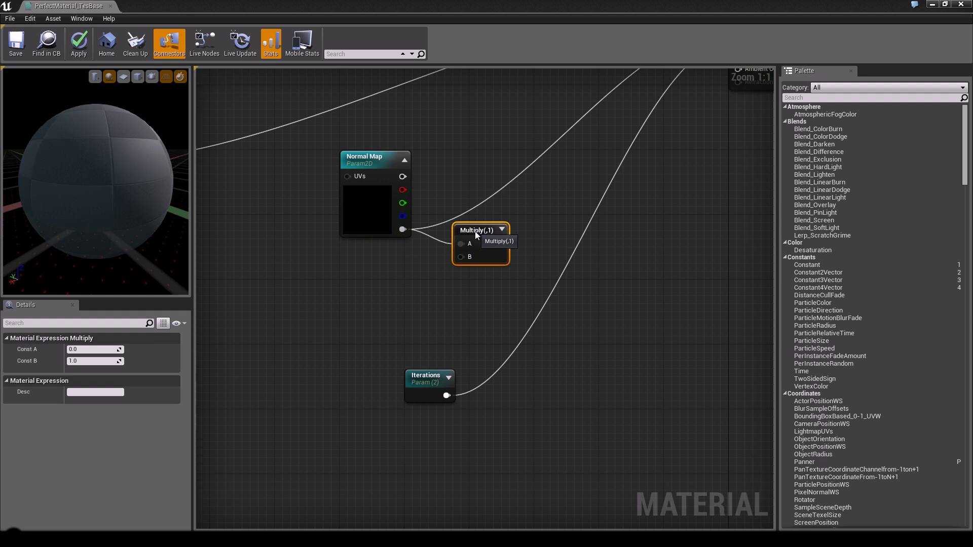
Step: Create a scalar parameter named Height, connect it to the Multiply node's input B, and set its default value to 10
left_click(346, 269)
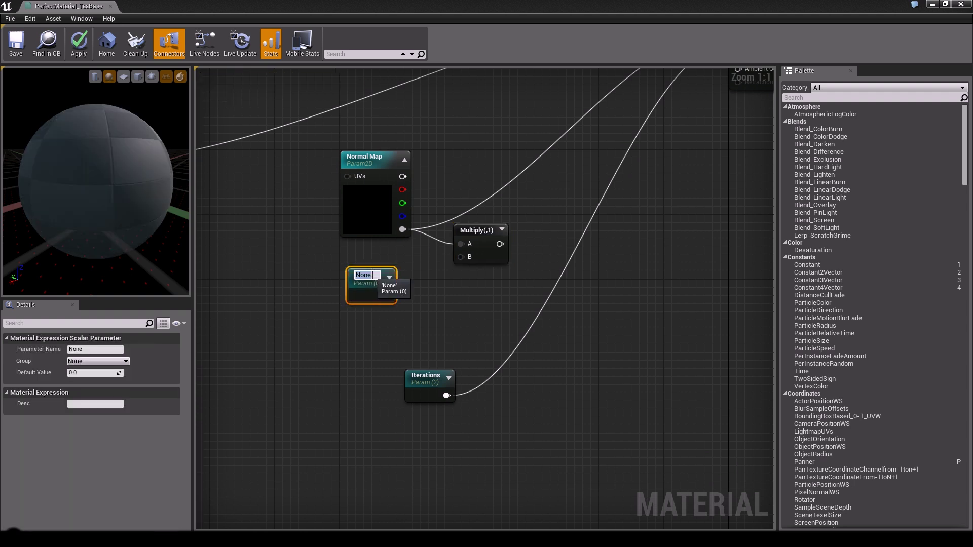
type("Height")
key("Return")
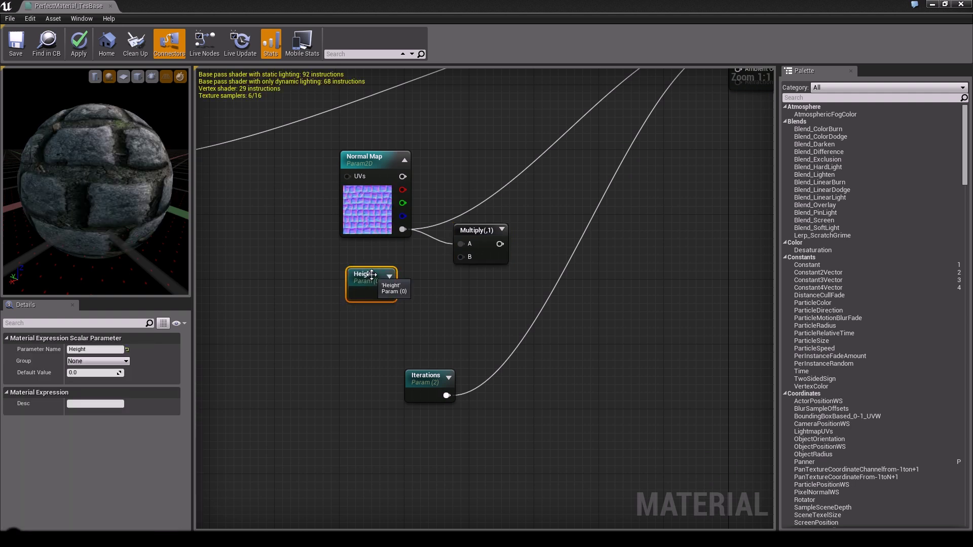
left_click_drag(387, 294, 461, 258)
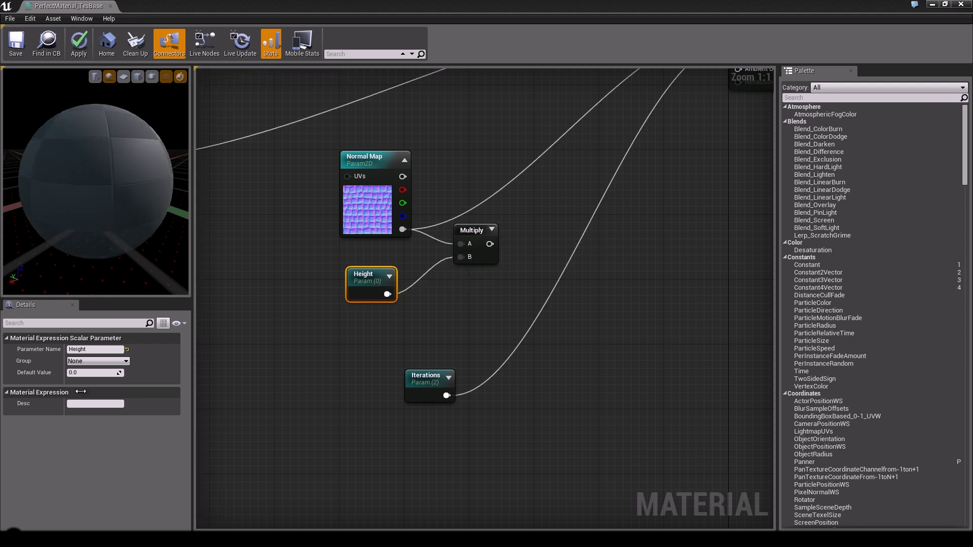
left_click(83, 373)
type("10")
key("Return")
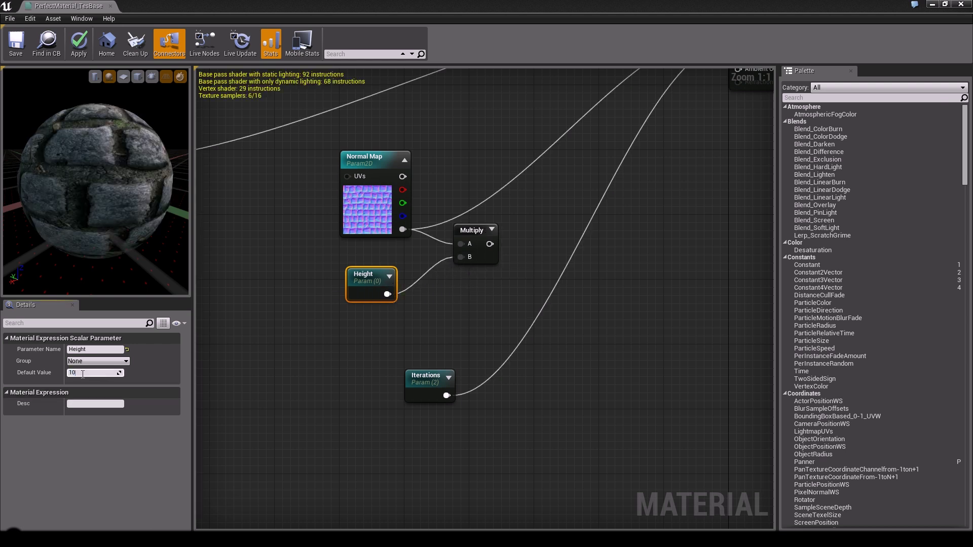
Step: Connect the Multiply output to World Displacement and inspect the displaced preview sphere
right_click_drag(606, 201, 494, 301)
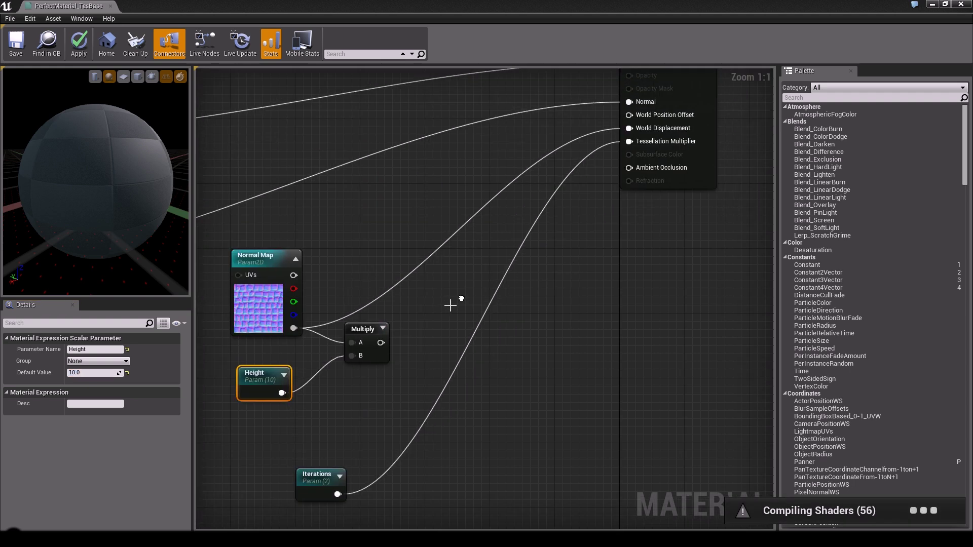
left_click_drag(381, 344, 628, 130)
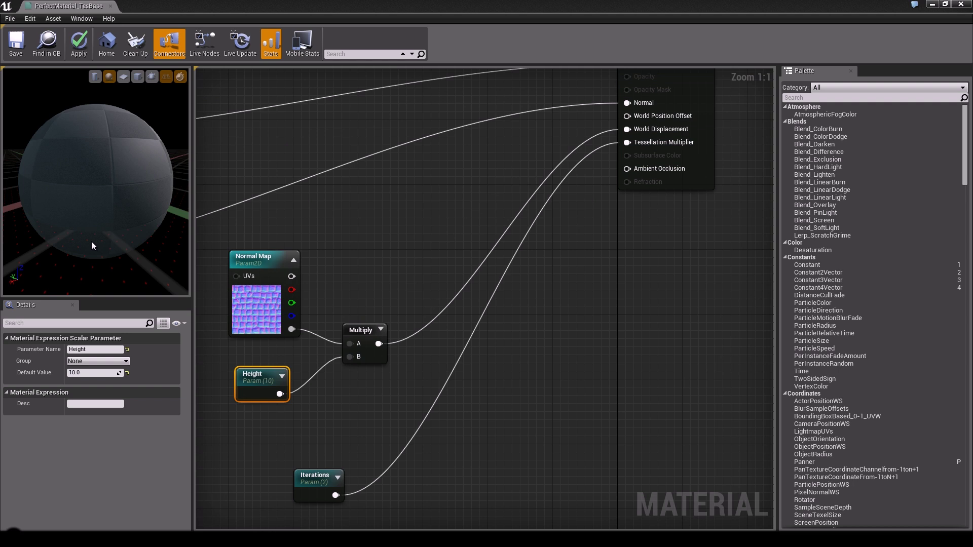
mouse_move(89, 189)
left_mouse_down()
mouse_move(105, 183)
mouse_move(106, 198)
mouse_move(65, 200)
mouse_move(202, 159)
mouse_move(255, 158)
mouse_move(333, 192)
mouse_move(428, 189)
mouse_move(359, 202)
mouse_move(229, 200)
mouse_move(180, 187)
mouse_move(289, 193)
mouse_move(333, 179)
mouse_move(315, 191)
mouse_move(212, 202)
mouse_move(276, 208)
mouse_move(365, 275)
mouse_move(342, 271)
mouse_move(352, 258)
mouse_move(289, 170)
mouse_move(198, 183)
mouse_move(265, 176)
mouse_move(157, 225)
left_mouse_up()
left_click(469, 247)
left_click_drag(130, 174, 366, 272)
right_click_drag(366, 272, 327, 247)
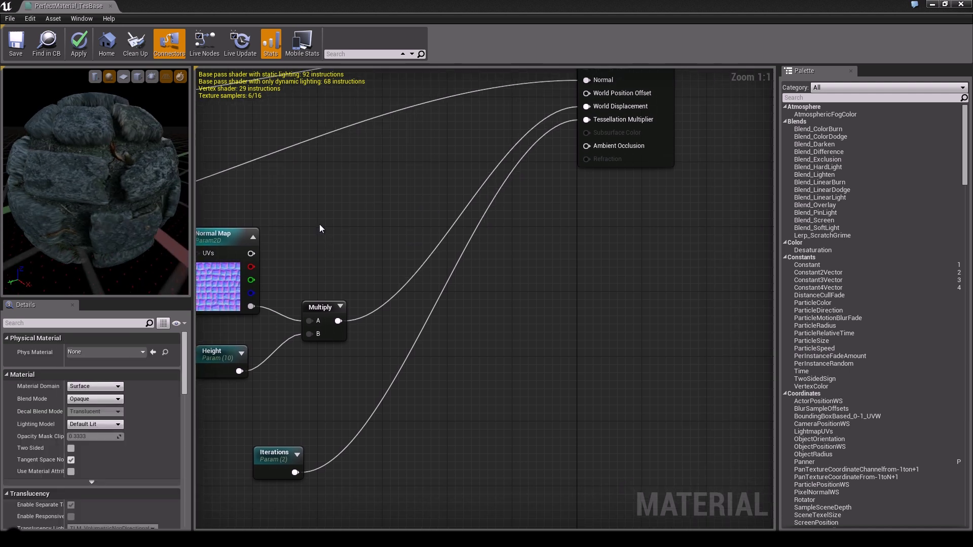
Step: Add a VertexNormalWS node above the Multiply node
right_click(319, 224)
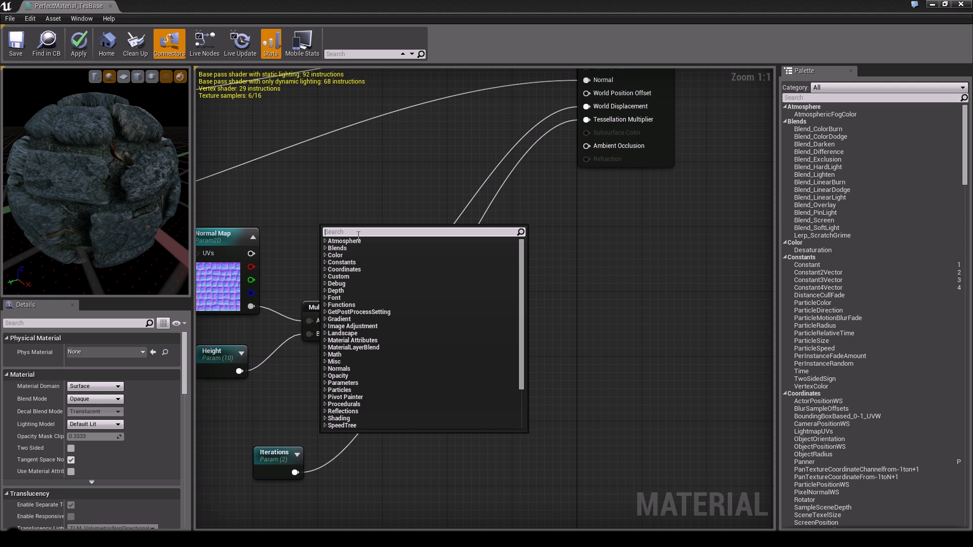
type("verte")
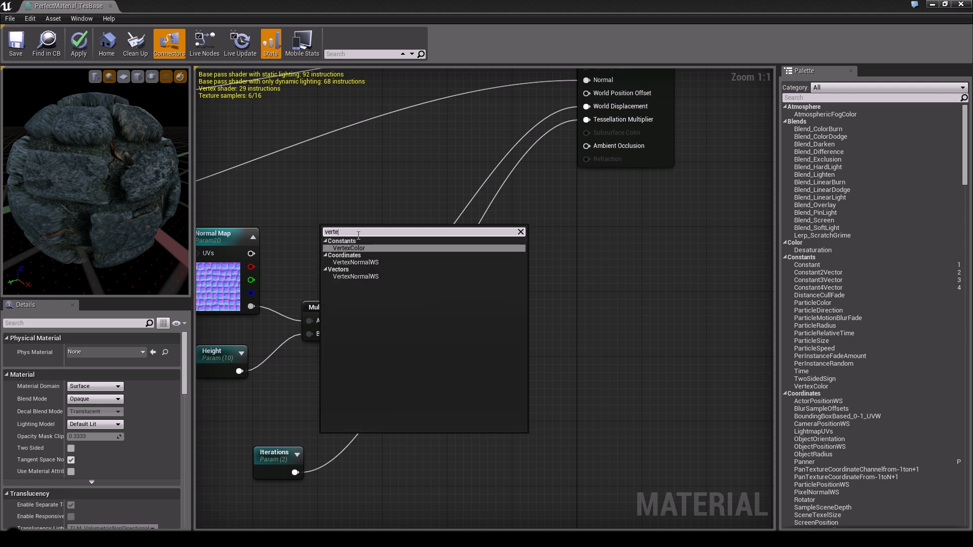
key("Down")
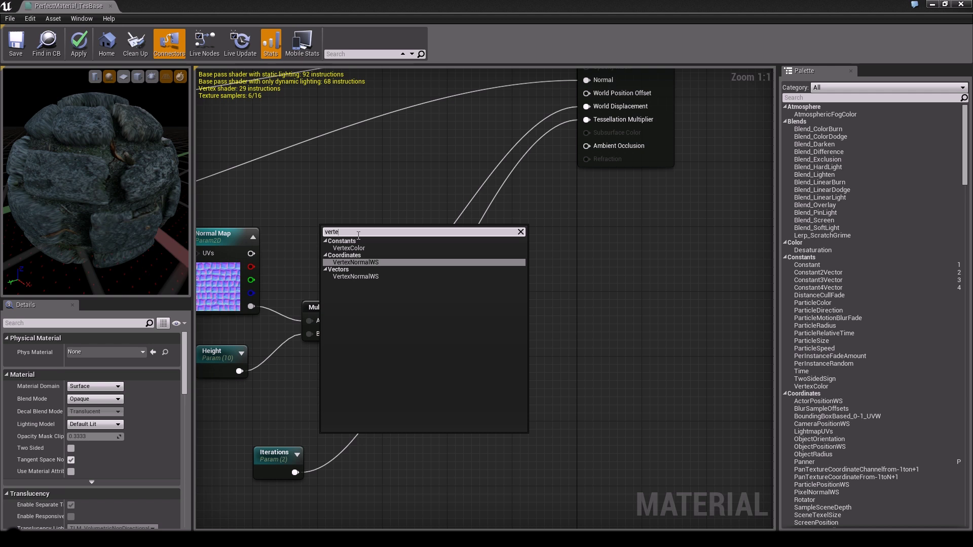
left_click(363, 261)
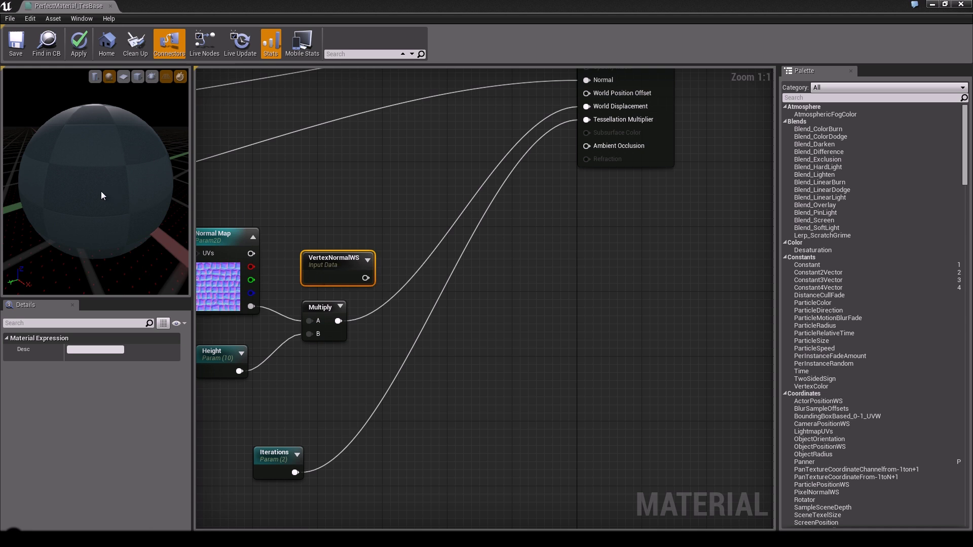
left_click_drag(155, 162, 123, 195)
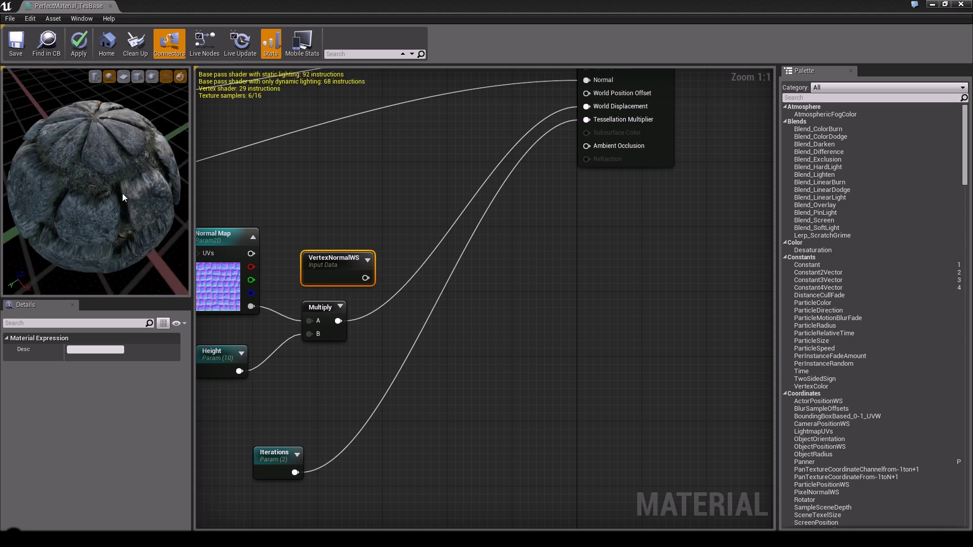
Step: Add a second Multiply node and feed it VertexNormalWS as input A and the first Multiply as input B
right_click_drag(357, 200, 390, 131)
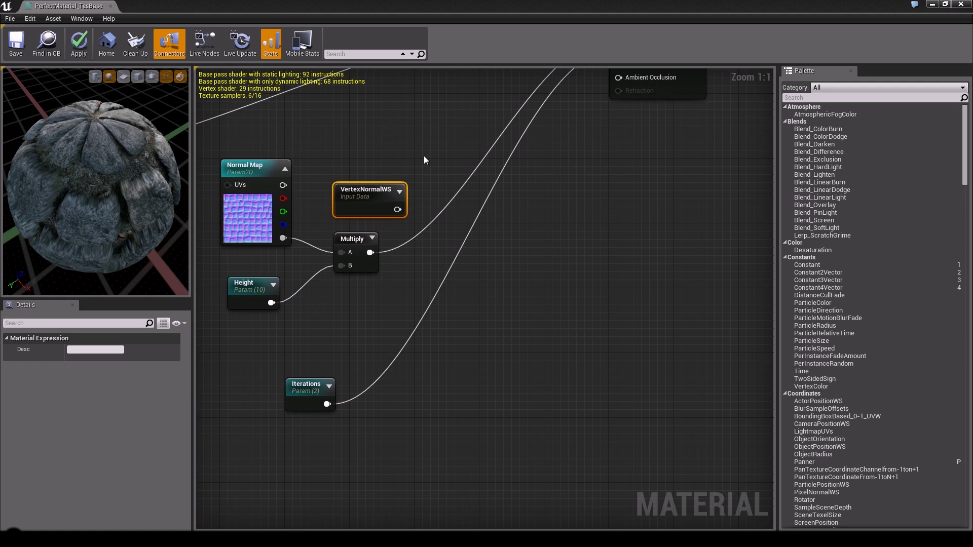
left_click(566, 239)
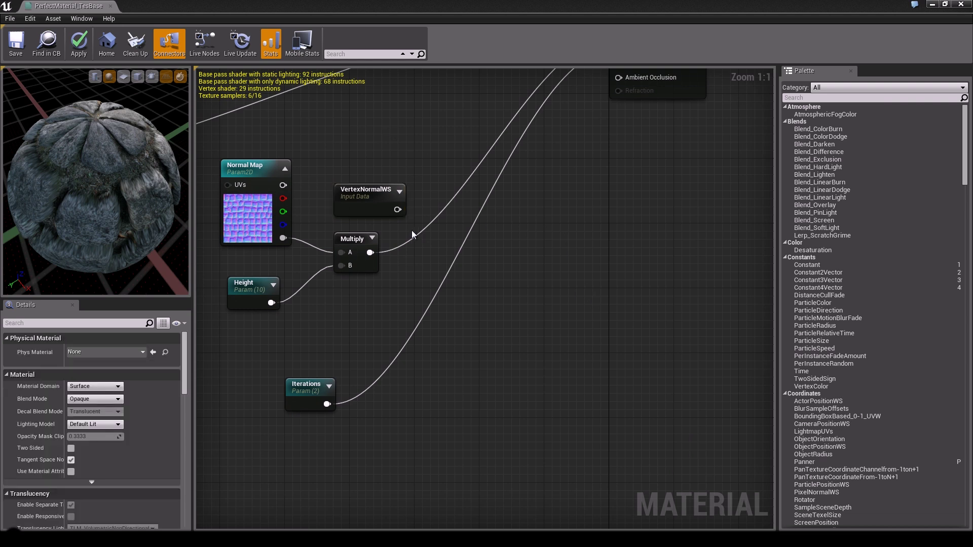
left_click(431, 229)
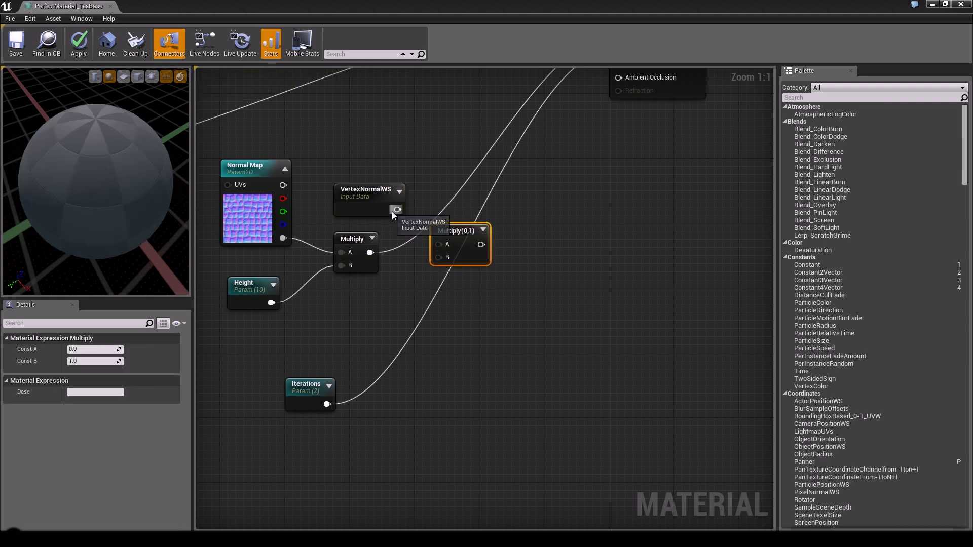
left_click_drag(397, 209, 437, 244)
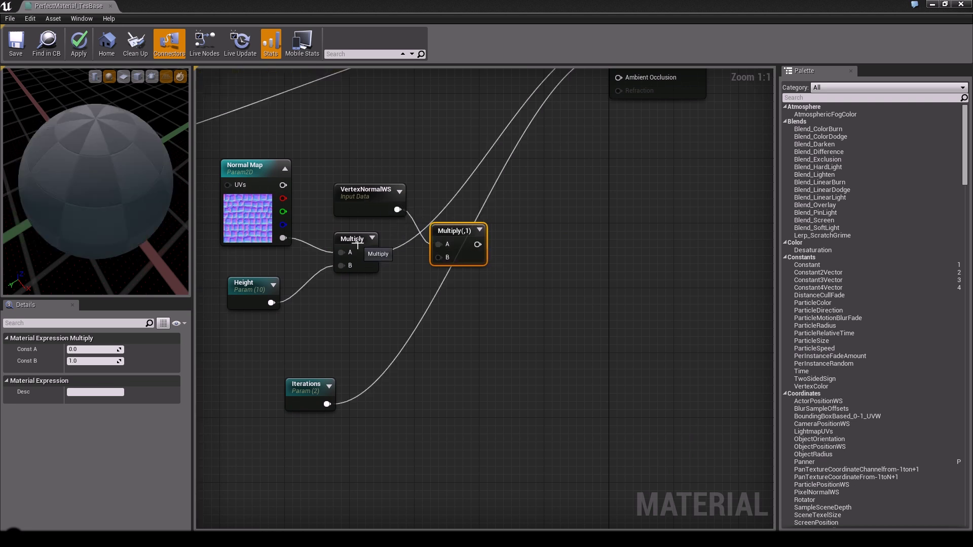
left_click_drag(370, 253, 439, 258)
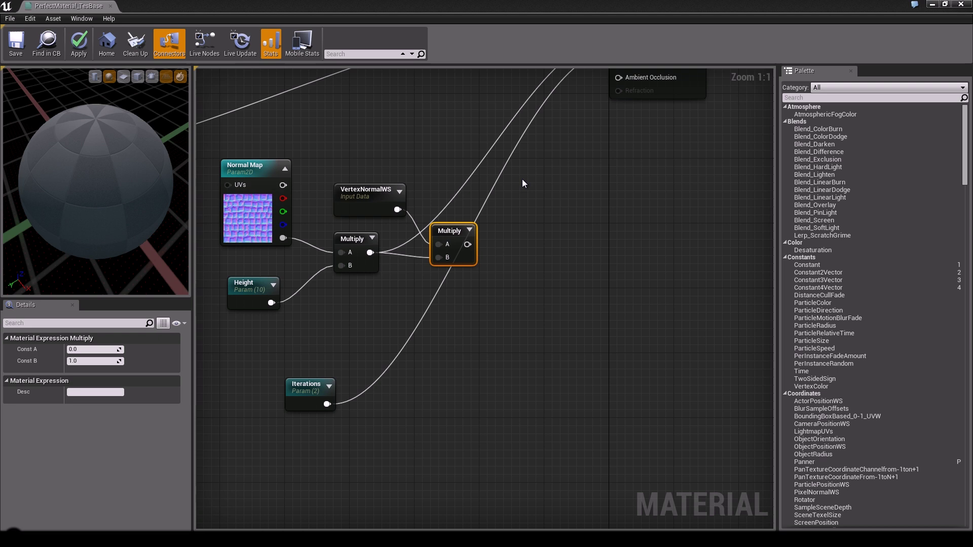
Step: Connect the second Multiply output to World Displacement and check the preview sphere from another angle
right_click_drag(522, 178, 436, 281)
mouse_move(529, 146)
left_mouse_down()
mouse_move(419, 337)
mouse_move(377, 346)
mouse_move(528, 173)
mouse_move(528, 144)
left_mouse_up()
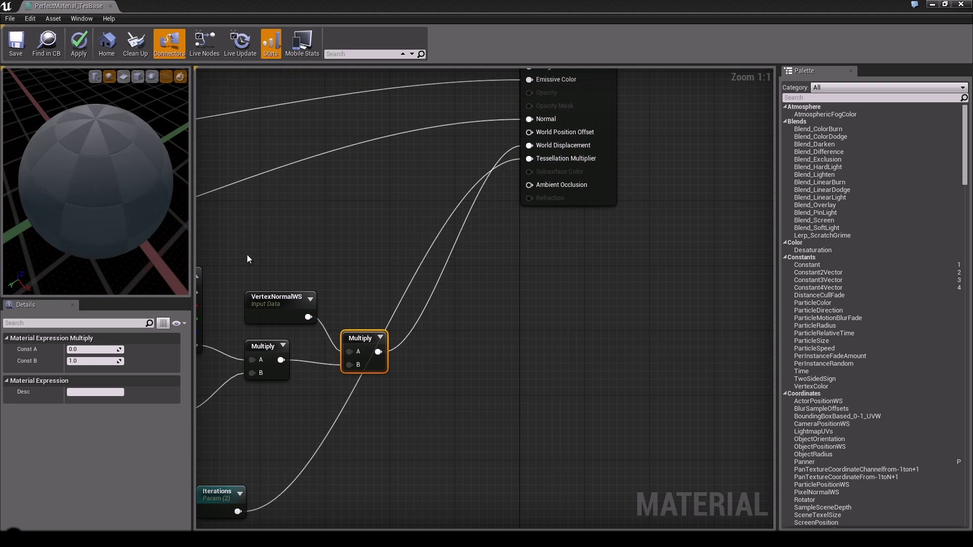
left_click_drag(100, 169, 178, 188)
Step: Set the Height parameter's default value to 3
right_click_drag(330, 236, 576, 165)
scroll(527, 225, "down", 2)
left_click(454, 279)
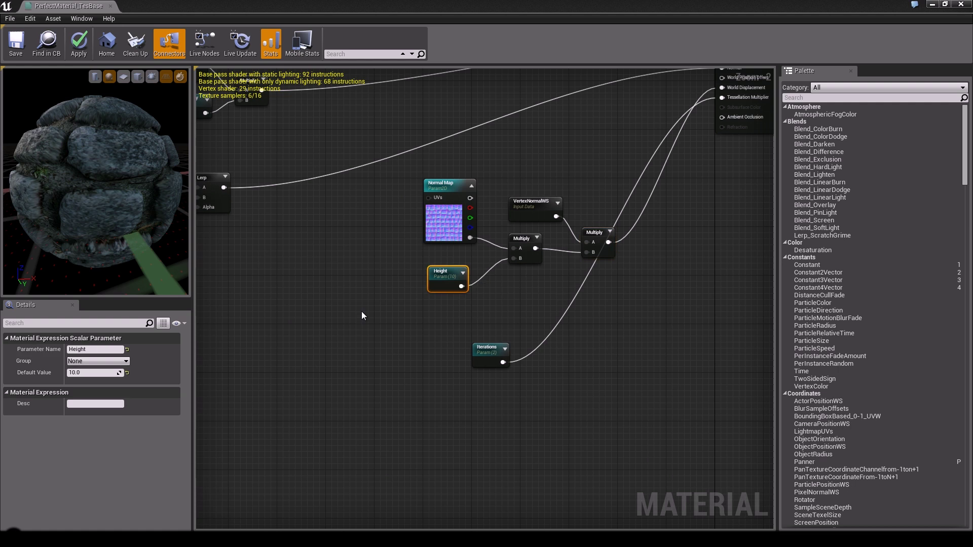
left_click(84, 374)
type("3")
key("Return")
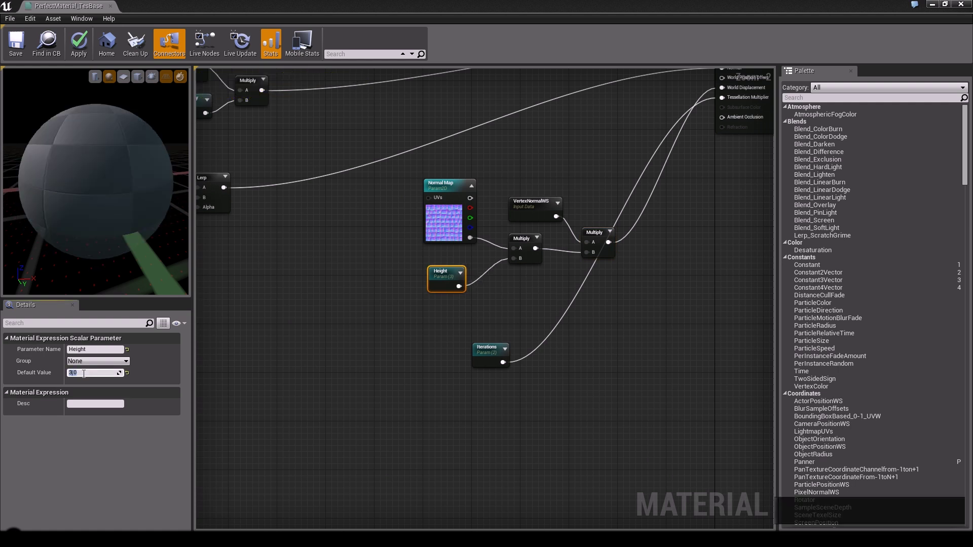
Step: Assign the Height and Iterations parameters to a group named Tesselation
left_click(98, 360)
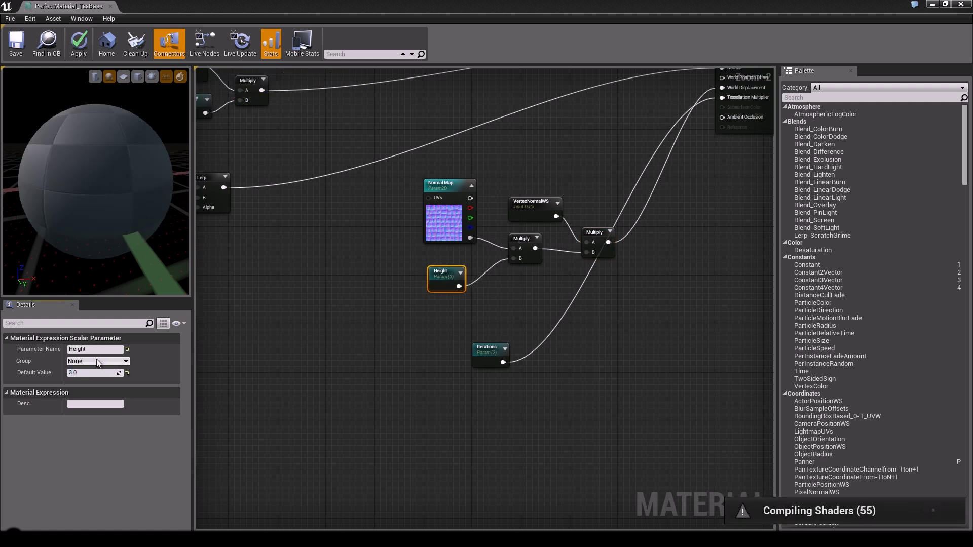
type("Tesselation")
key("Return")
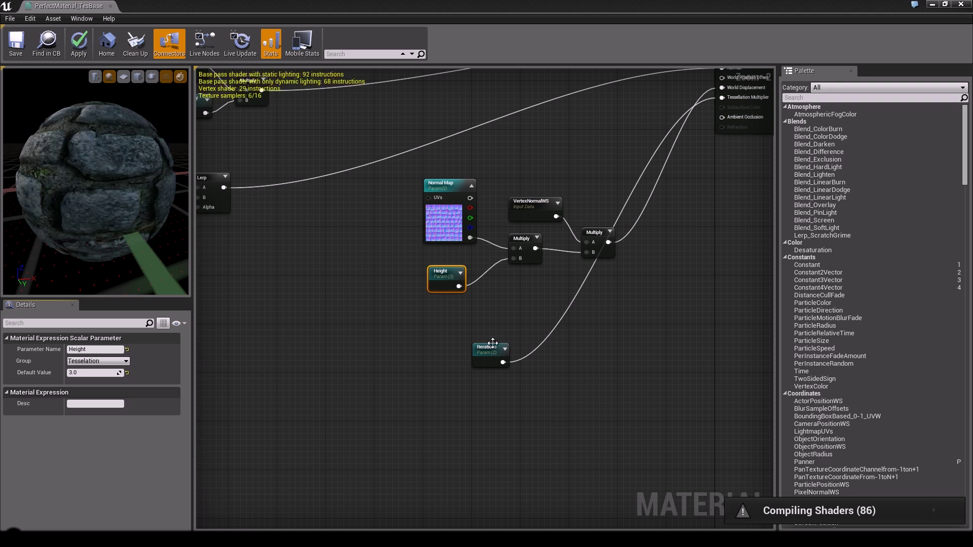
left_click(486, 348)
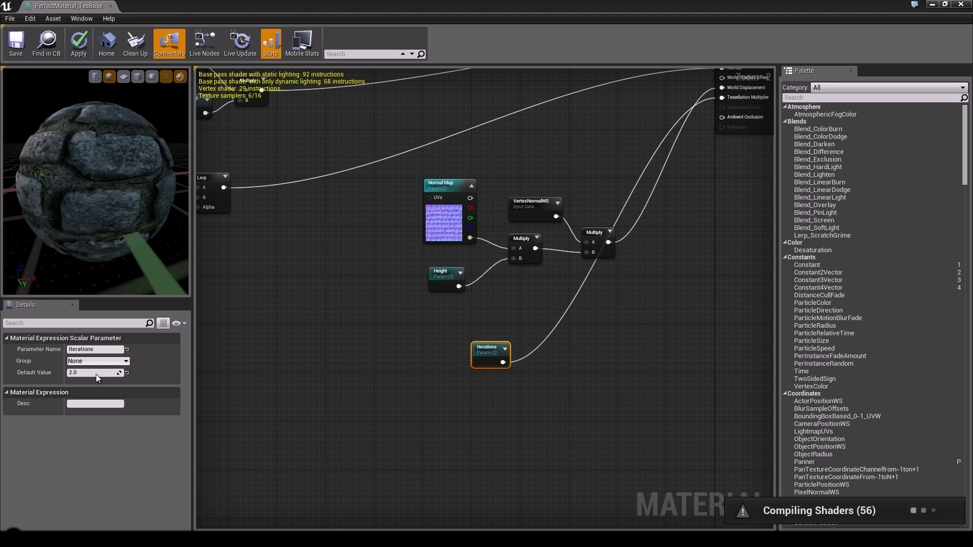
left_click(125, 361)
left_click(78, 402)
Step: Align the Height and Iterations nodes in a column under the Normal Map node and save the material
left_click(389, 351)
scroll(389, 351, "up", 2)
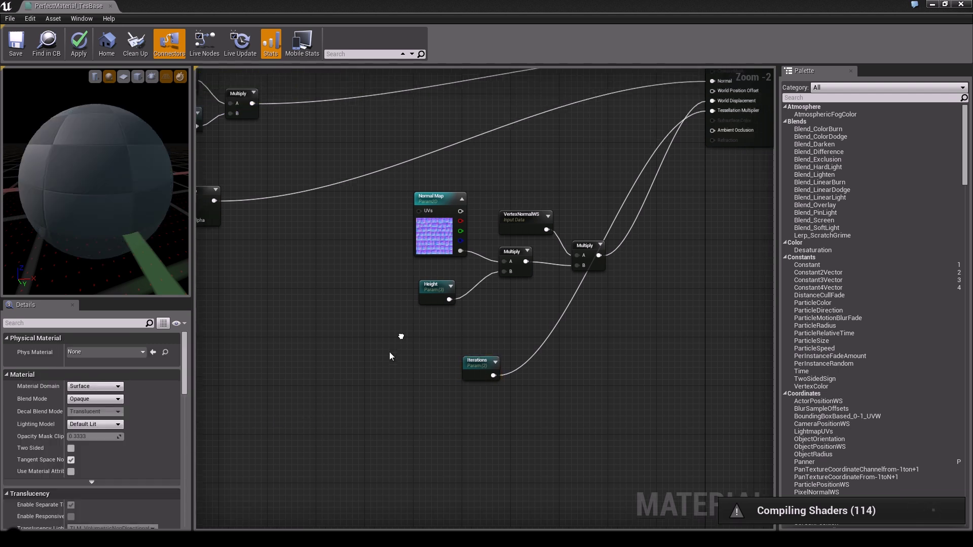
left_click_drag(494, 384, 436, 335)
left_click_drag(435, 282, 428, 283)
left_click_drag(432, 346, 425, 352)
left_click(632, 319)
right_click_drag(633, 319, 555, 358)
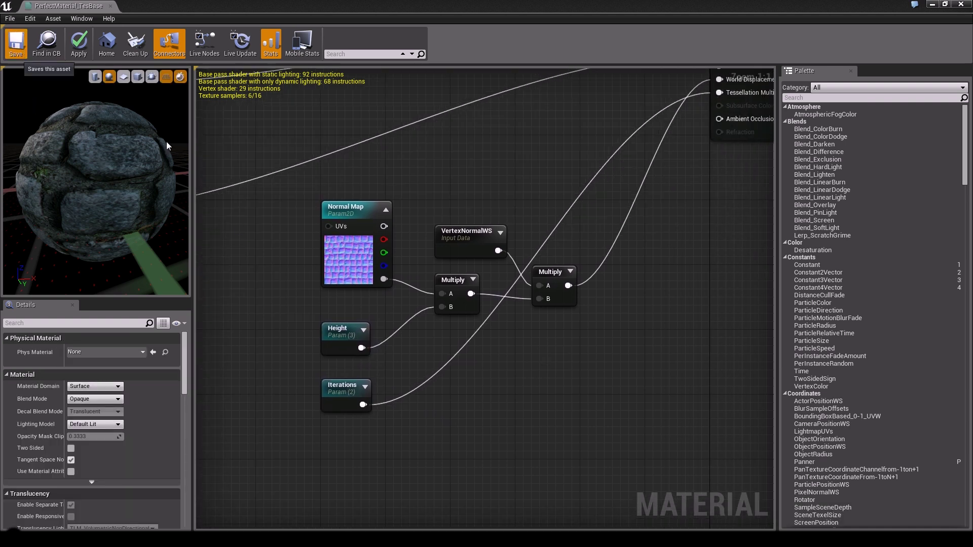
key("ctrl+s")
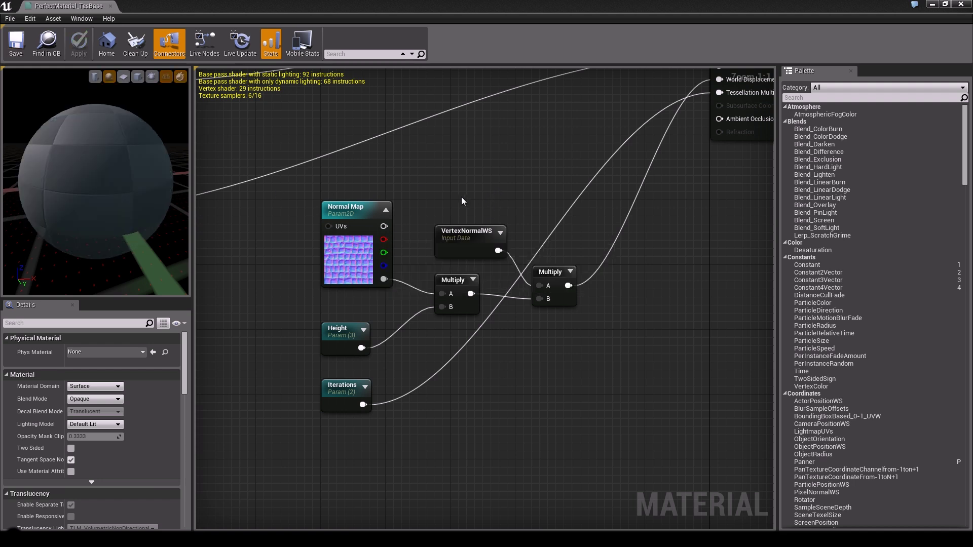
Step: Select all the displacement and tessellation nodes and move them together beneath the normal map section of the graph
mouse_move(99, 199)
left_mouse_down()
mouse_move(191, 242)
mouse_move(102, 200)
left_mouse_up()
scroll(524, 144, "down", 4)
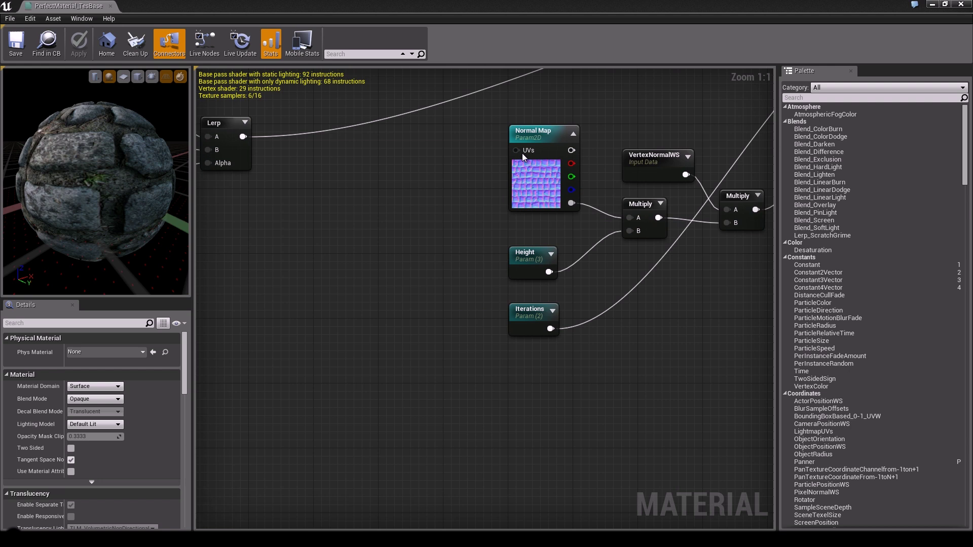
right_click_drag(444, 224, 406, 287)
left_click_drag(446, 223, 686, 350)
left_click_drag(492, 227, 273, 307)
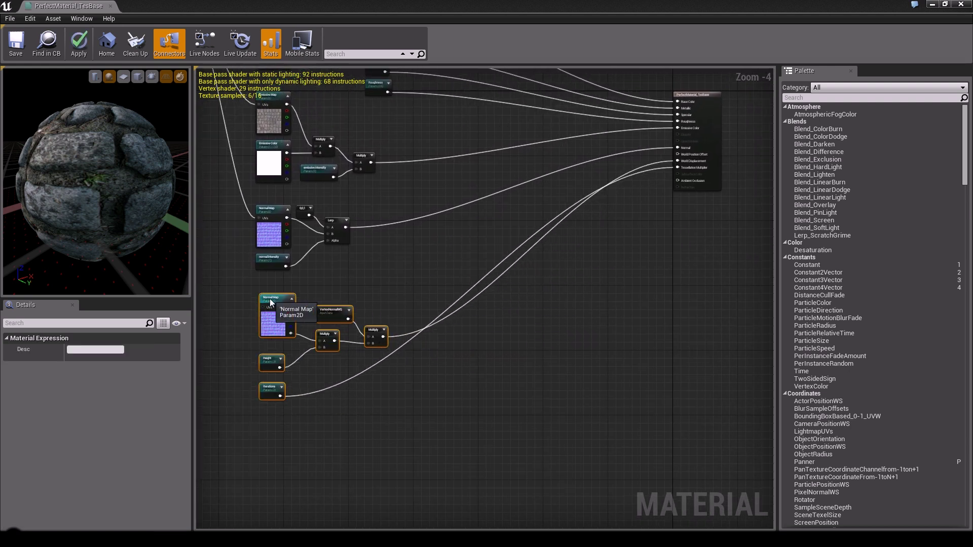
Step: Delete the duplicate Normal Map texture node feeding the displacement Multiply
right_click_drag(445, 261, 620, 206)
scroll(604, 175, "up", 3)
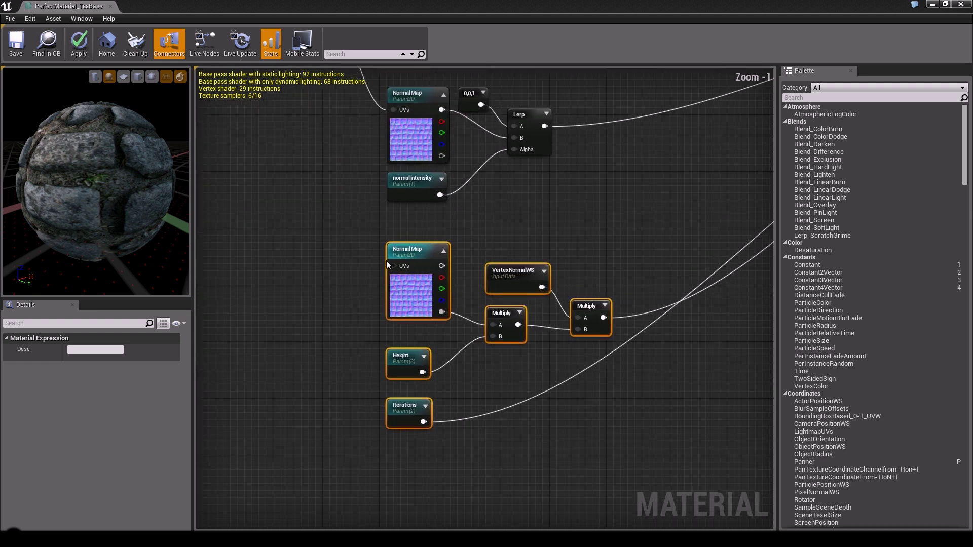
right_click_drag(504, 211, 441, 235)
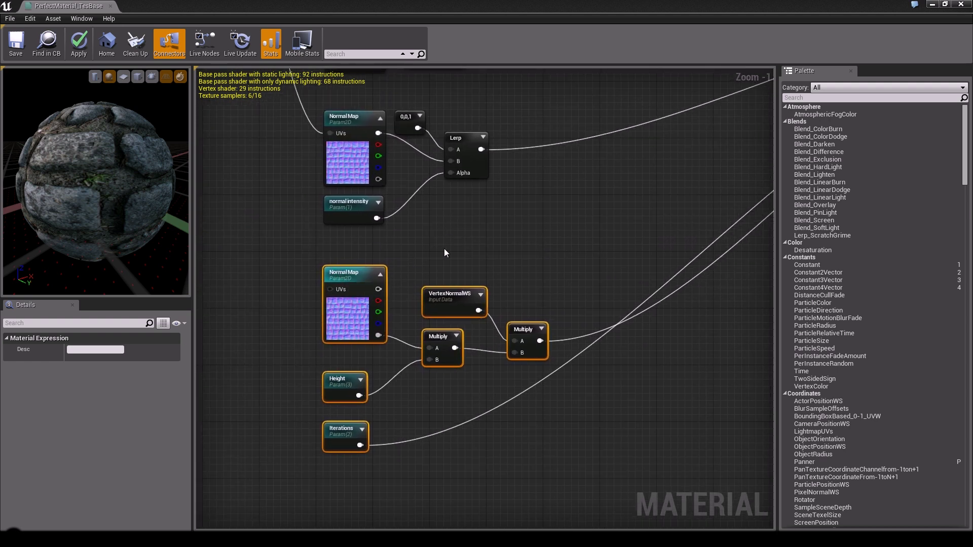
left_click(336, 274)
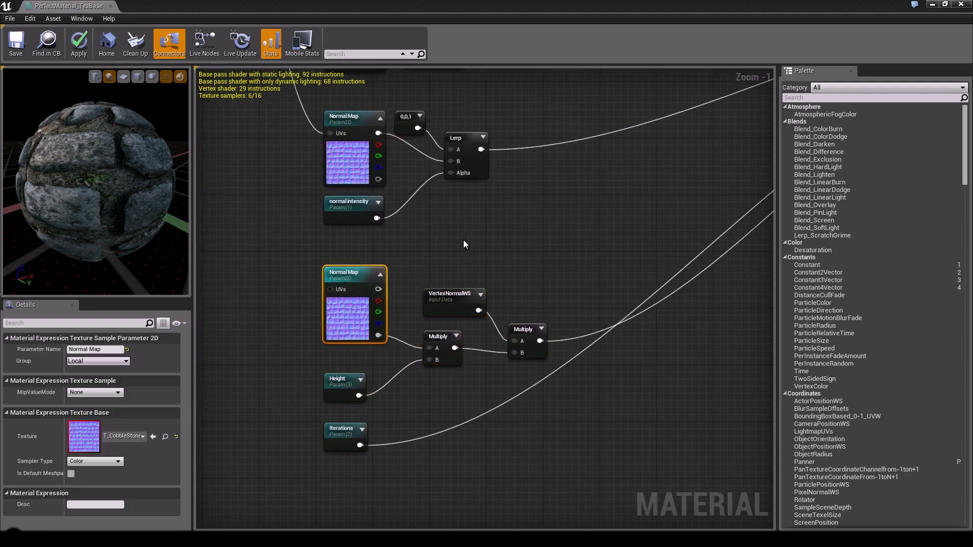
key("Delete")
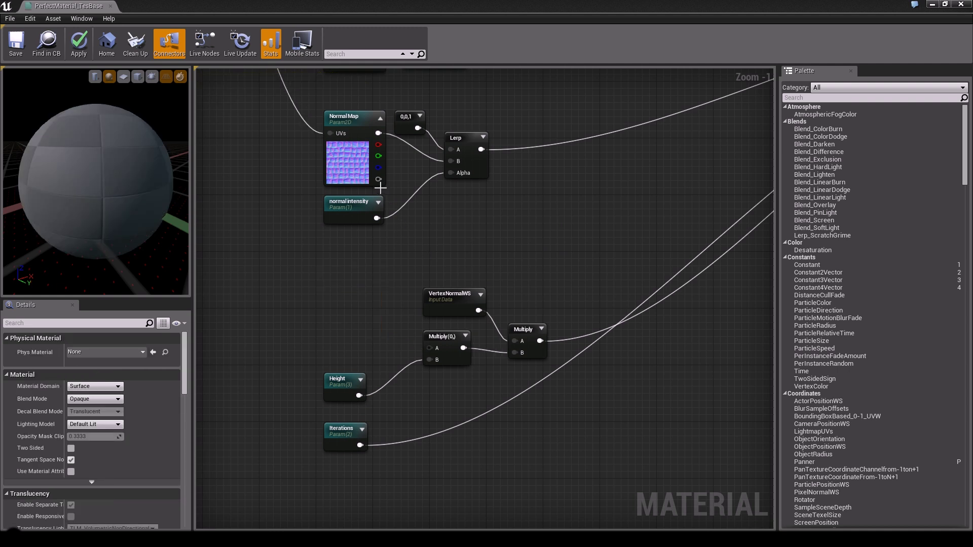
Step: Connect the alpha output of the original Normal Map node to input A of the Multiply that uses Height
left_click_drag(377, 179, 425, 346)
left_click(402, 343)
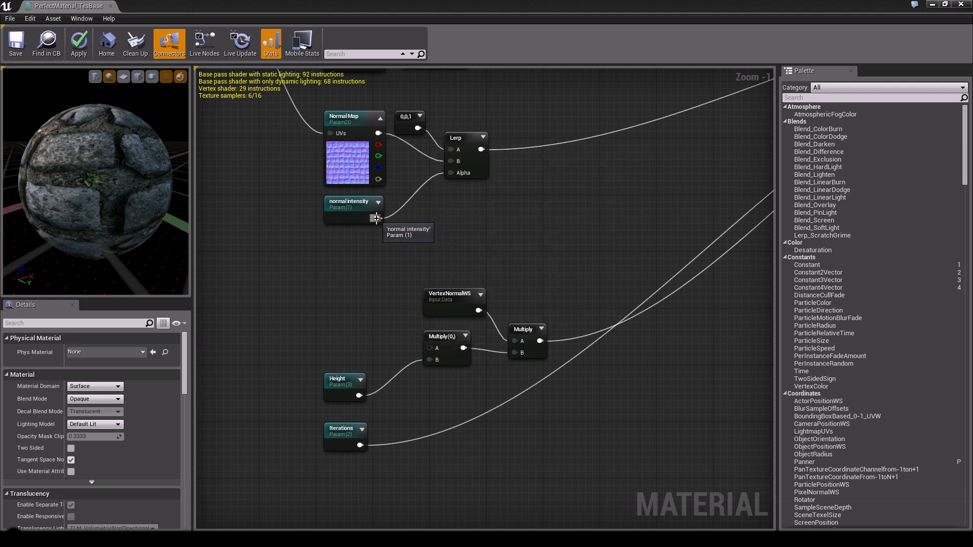
left_click_drag(378, 179, 428, 348)
Step: Move the VertexNormalWS node and both displacement Multiply nodes up together, closer to the normal map section
right_click_drag(479, 210, 358, 152)
scroll(440, 301, "down", 1)
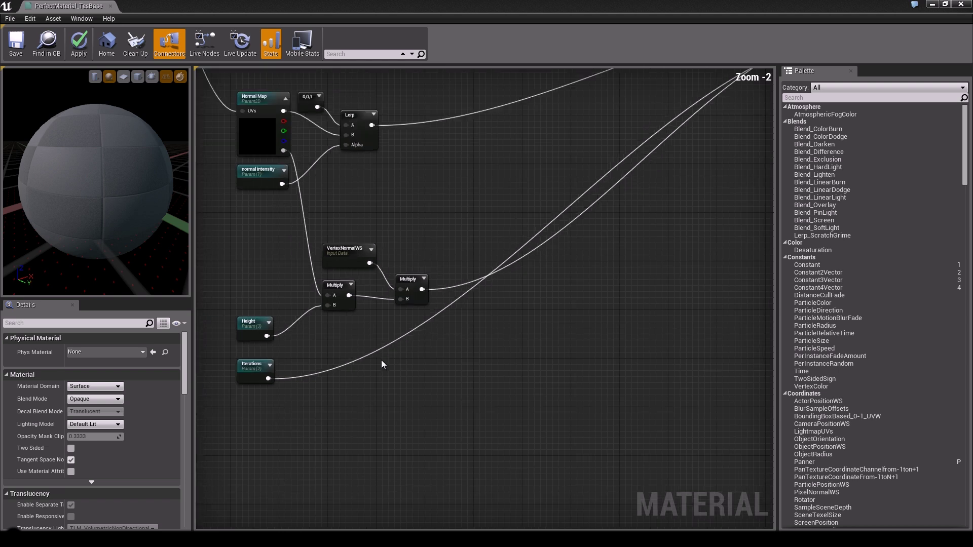
right_click_drag(374, 364, 435, 378)
scroll(435, 377, "up", 1)
left_click_drag(517, 330, 417, 201)
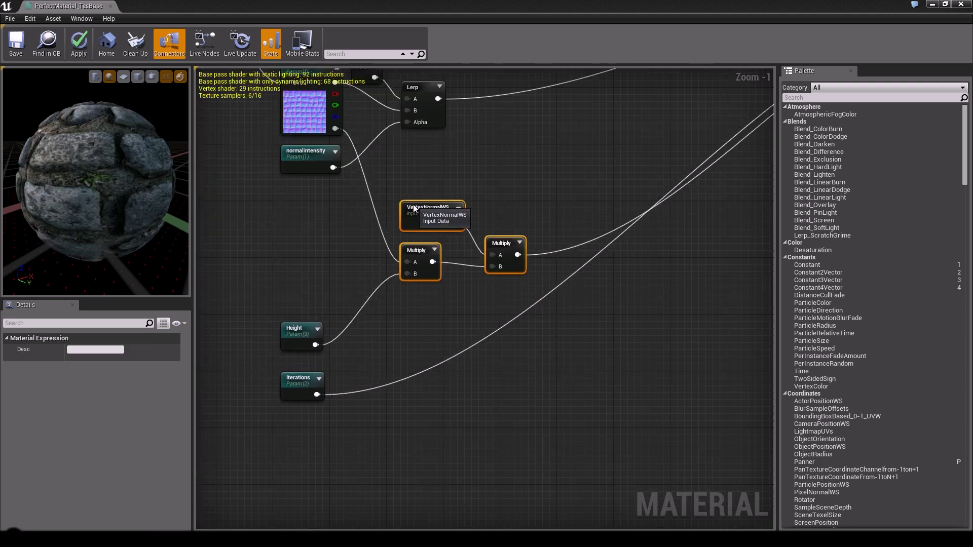
Step: Move the Height node up closer to its Multiply and the Iterations node down to leave a gap between them
left_click(368, 403)
left_click_drag(385, 408, 319, 297)
left_click(332, 369)
left_click(324, 348)
left_click_drag(325, 348, 325, 399)
right_click_drag(423, 324, 396, 339)
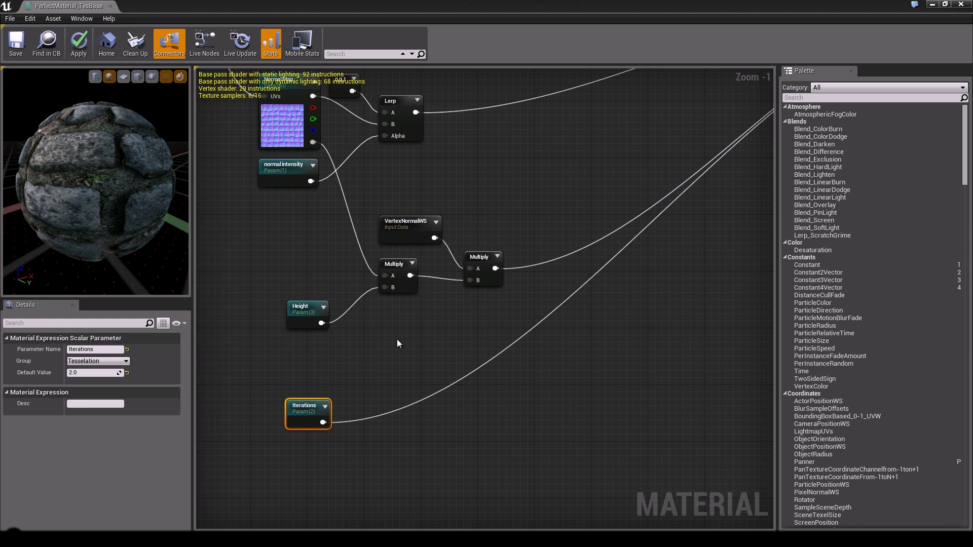
Step: Add a scalar parameter named Tesselation On/Off between the Height and Iterations nodes
left_click(396, 340)
left_click(393, 350)
type("ss")
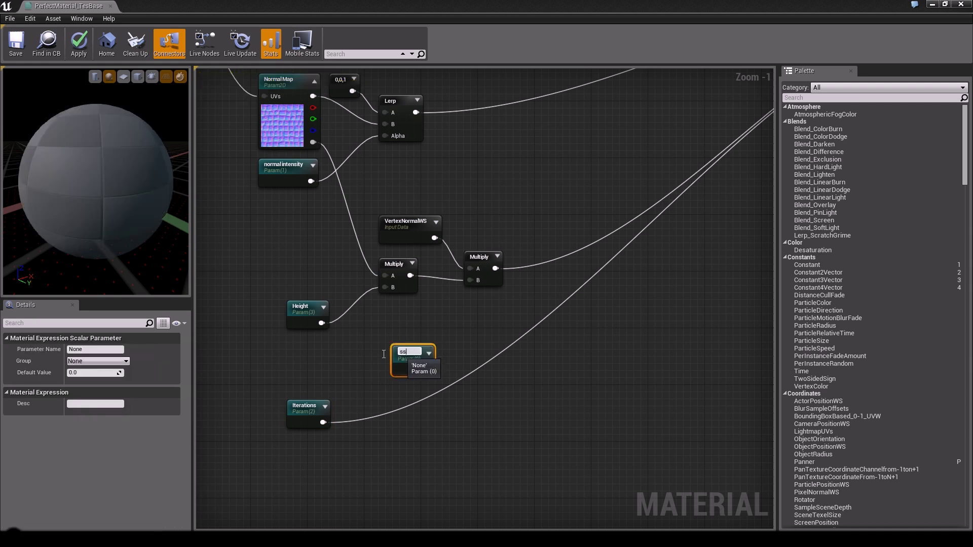
type("Tes")
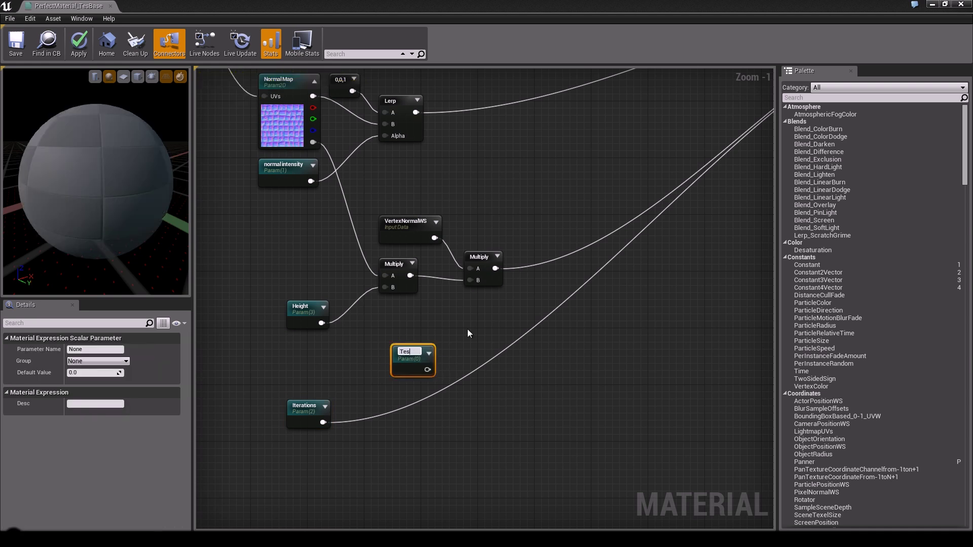
type("selation ")
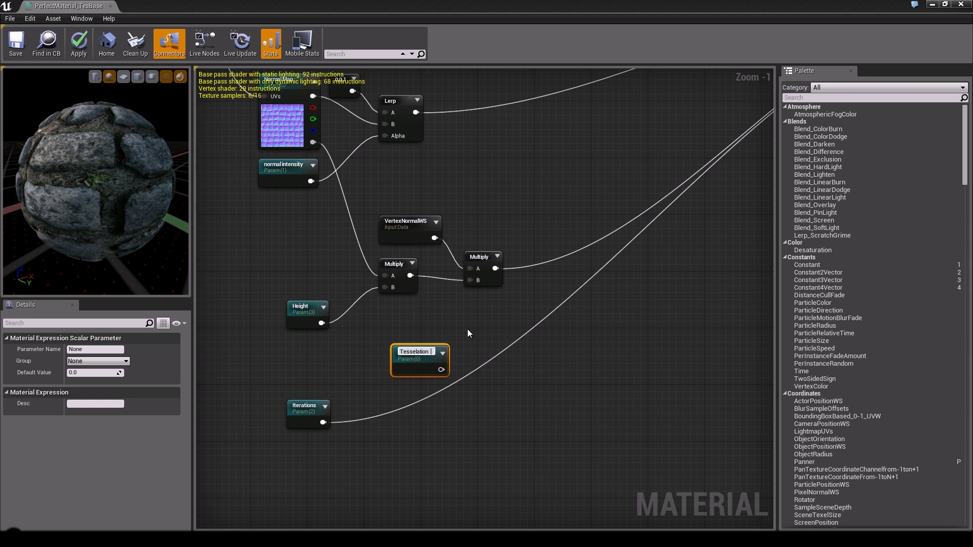
type("On /Off")
key("Return")
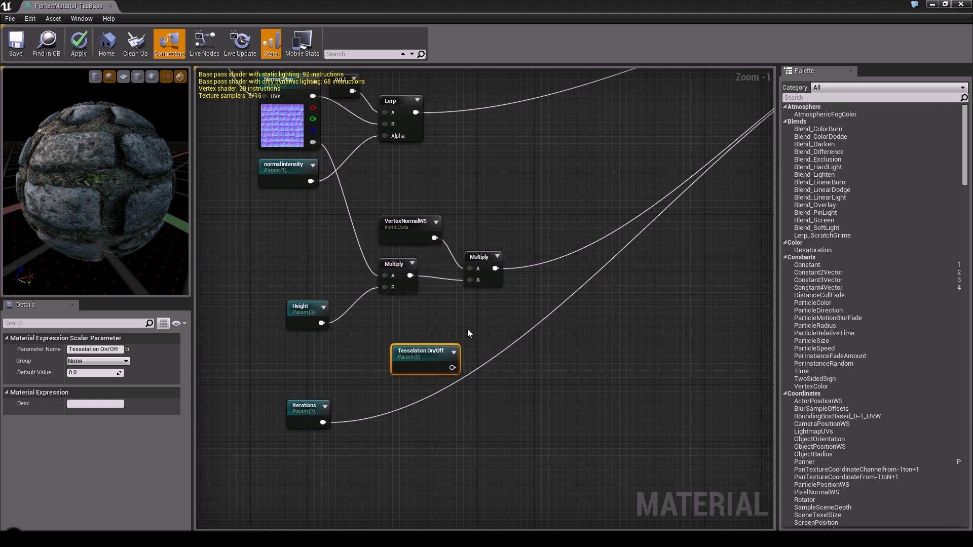
Step: Add two Lerp nodes, one beyond the final displacement Multiply and one in line with the Iterations parameter
right_click_drag(467, 328, 485, 272)
scroll(487, 270, "up", 1)
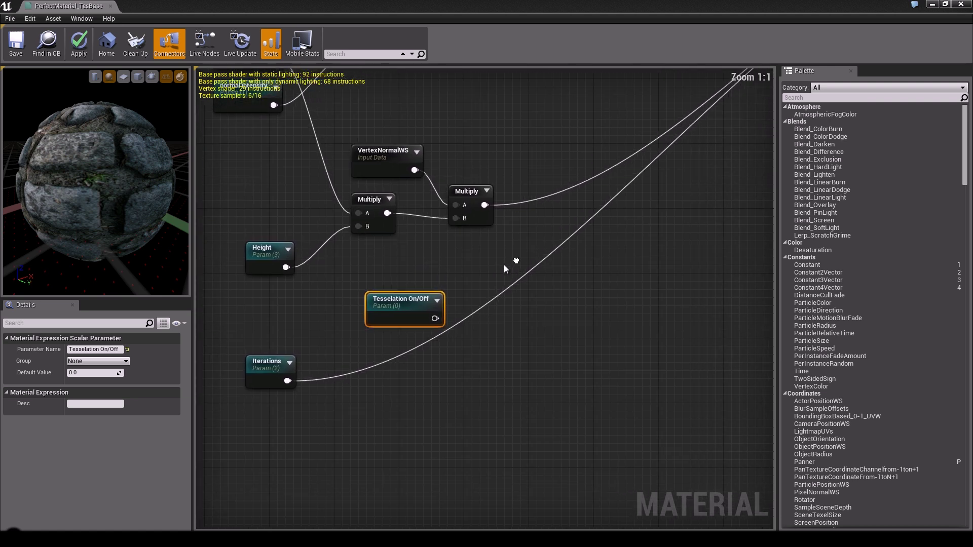
left_click(565, 324)
right_click_drag(449, 146, 609, 333)
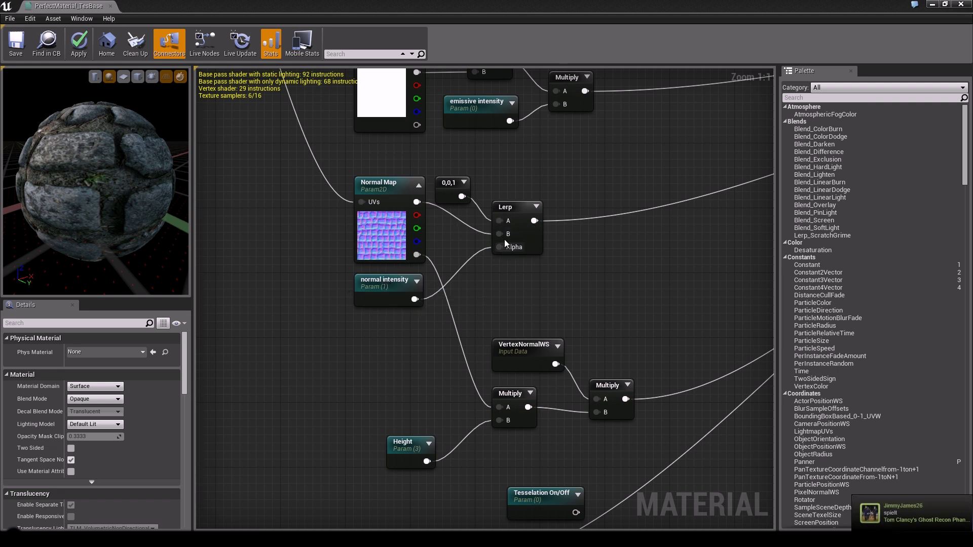
right_click_drag(593, 273, 518, 123)
scroll(636, 308, "down", 2)
right_click_drag(640, 307, 589, 270)
scroll(559, 301, "up", 2)
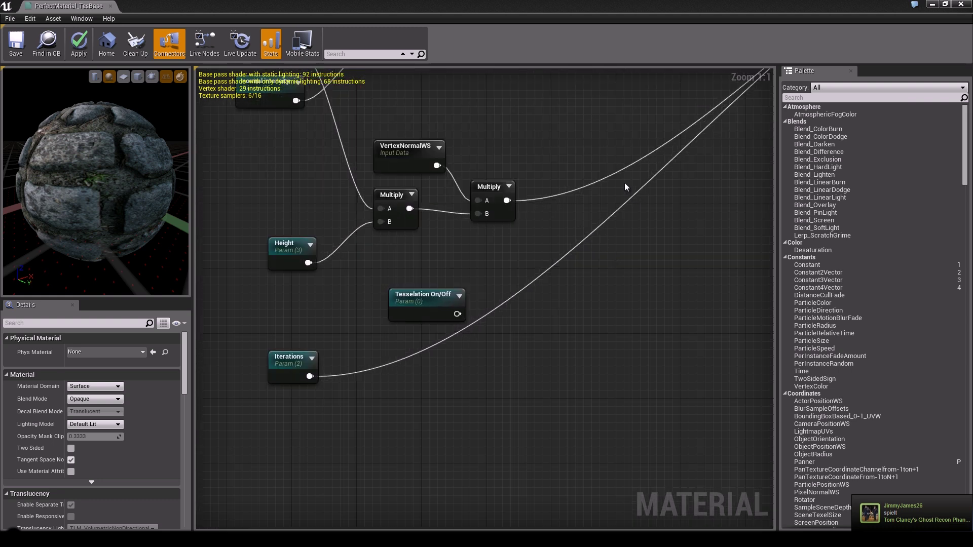
left_click(594, 190)
key("ctrl+v")
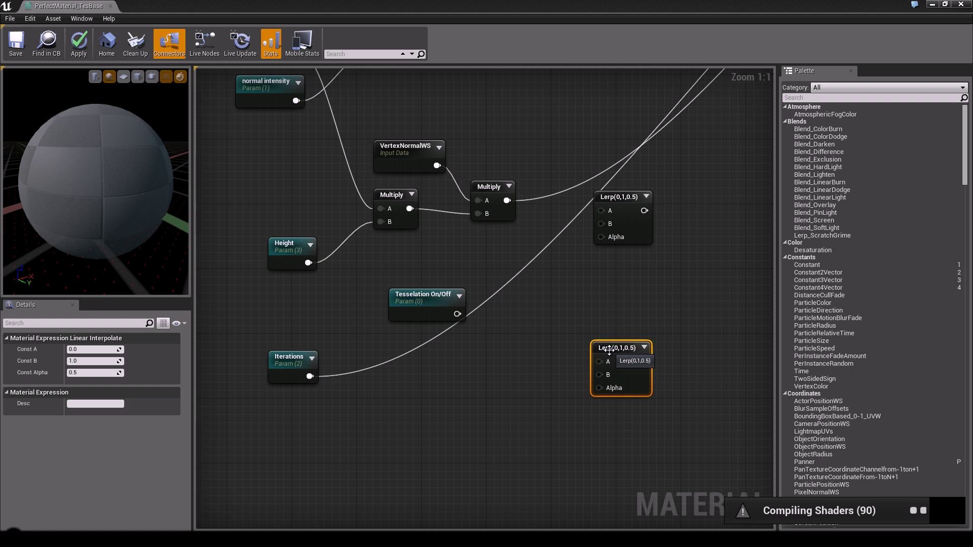
left_click(561, 334)
Step: Add a Constant node with value 0, collapse its preview and place it directly before the lower Lerp
right_click_drag(400, 382, 429, 320)
mouse_move(108, 186)
left_mouse_down()
mouse_move(129, 182)
mouse_move(62, 199)
mouse_move(134, 192)
mouse_move(118, 194)
left_mouse_up()
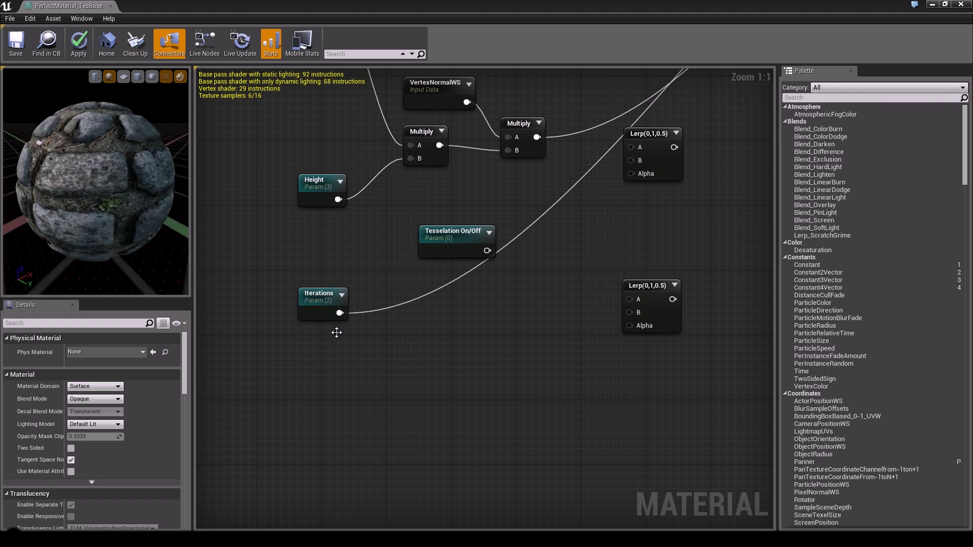
right_click_drag(570, 297, 488, 294)
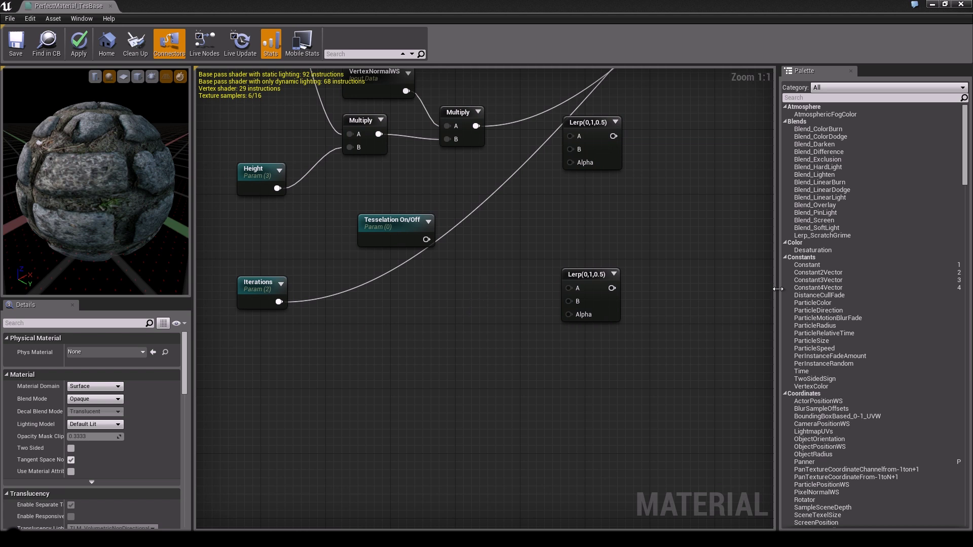
left_click_drag(810, 267, 481, 277)
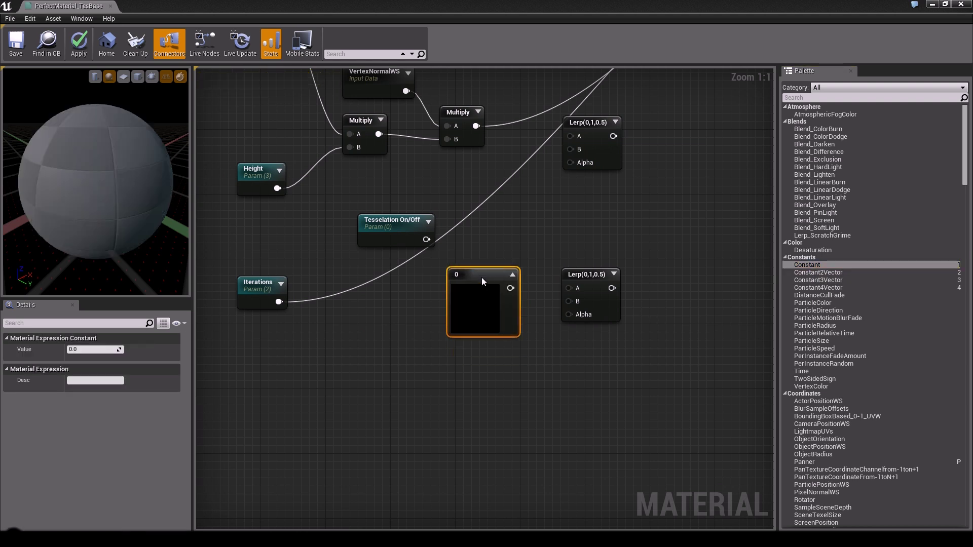
left_click(512, 277)
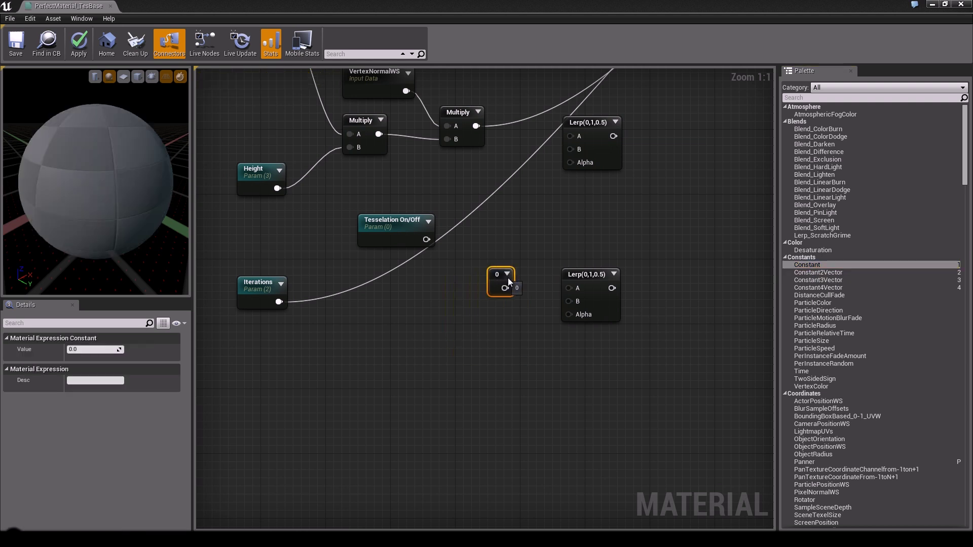
left_click_drag(513, 283, 545, 291)
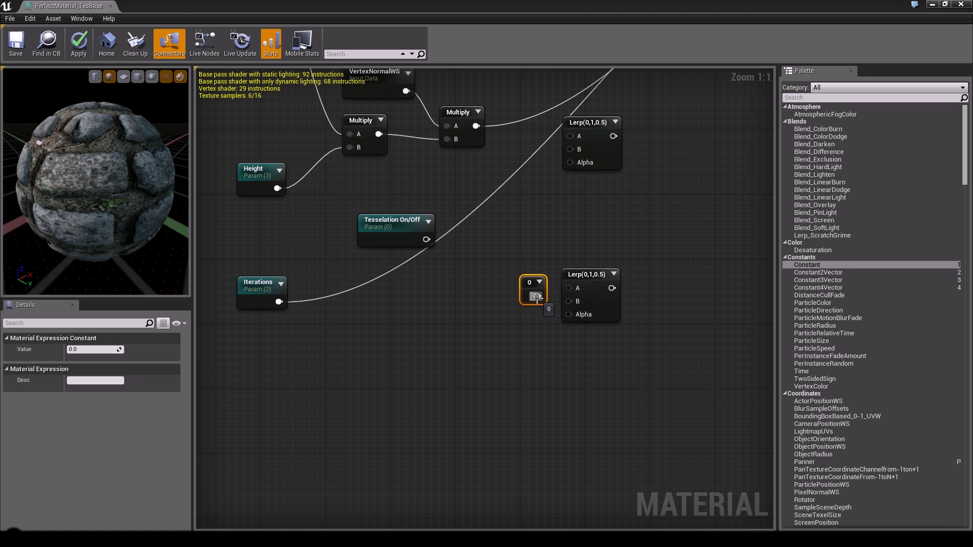
Step: Wire the lower Lerp with the constant 0 into A, Iterations into B and Tesselation On/Off into Alpha
left_click(413, 234)
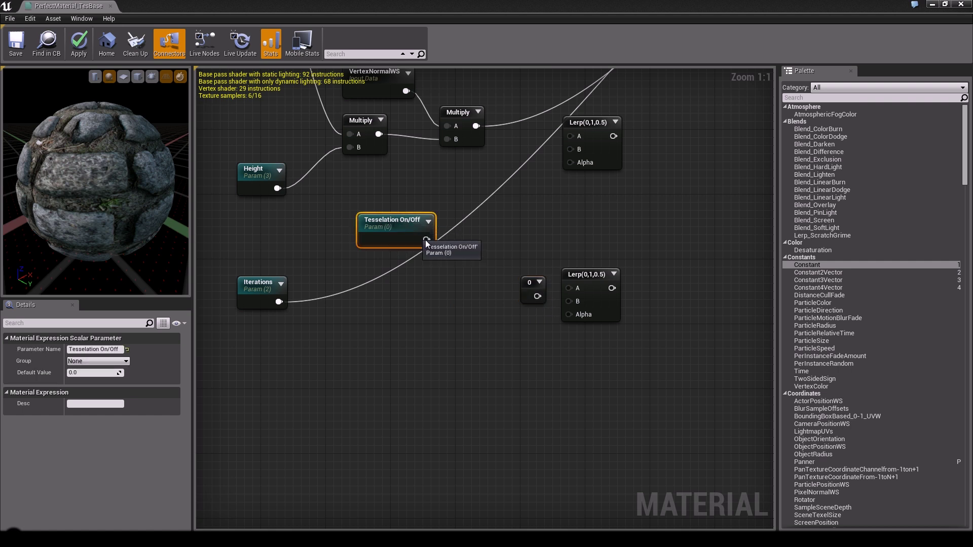
left_click_drag(426, 240, 567, 314)
left_click_drag(532, 281, 569, 288)
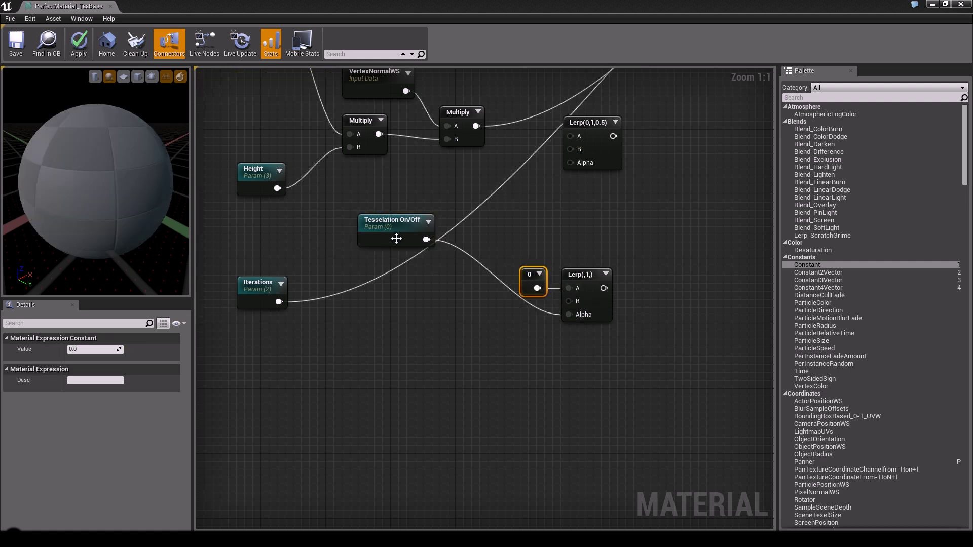
left_click_drag(278, 302, 567, 303)
Step: Add a collapsed Constant3Vector of 0,0,0 near the upper Lerp and connect it to that Lerp's A input
right_click_drag(515, 221, 452, 321)
left_click_drag(516, 231, 497, 228)
left_click(431, 268)
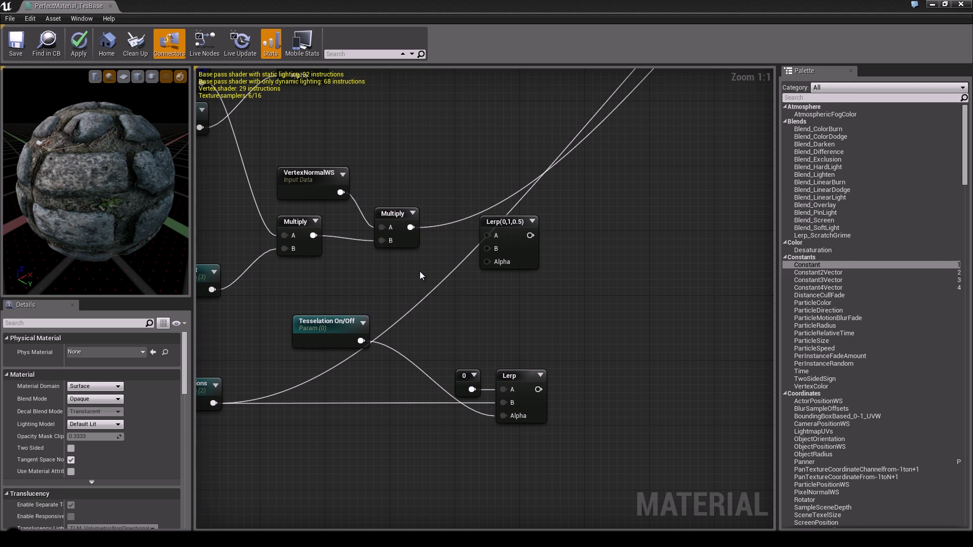
left_click(420, 272)
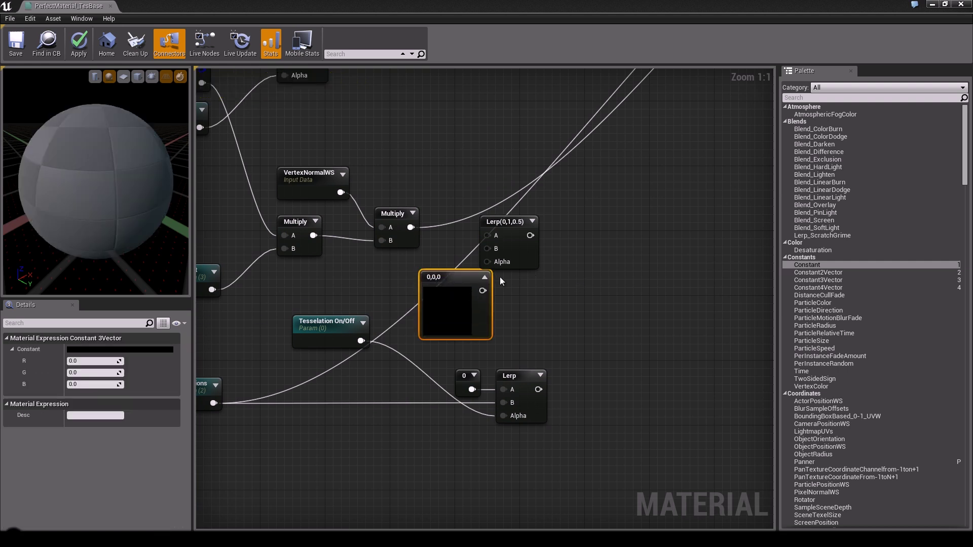
left_click(485, 277)
left_click_drag(431, 278, 447, 206)
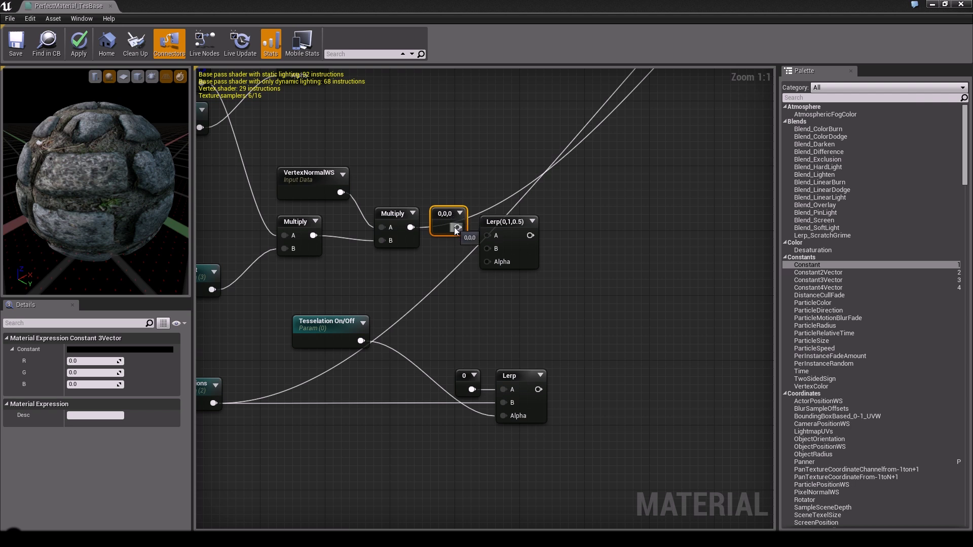
left_click_drag(460, 223, 437, 191)
Step: Connect the final displacement Multiply to the upper Lerp's B input and Tesselation On/Off to its Alpha
left_click(408, 228)
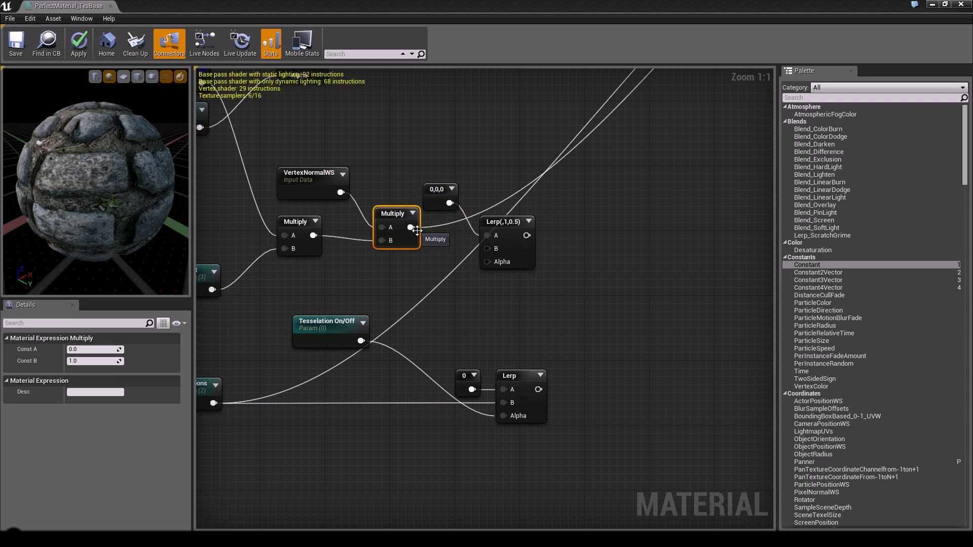
left_click_drag(411, 227, 488, 249)
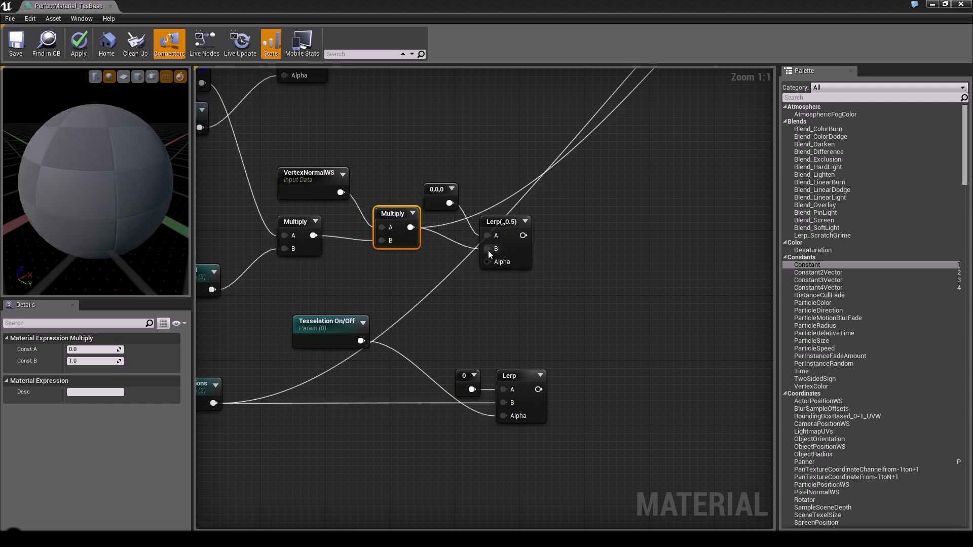
left_click_drag(361, 341, 482, 261)
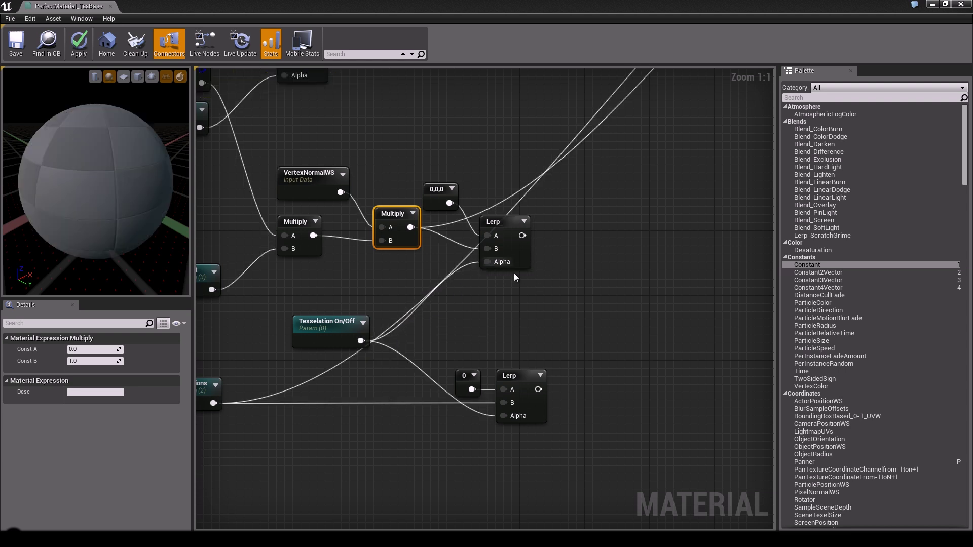
Step: Connect the upper Lerp to World Displacement and the lower Lerp to Tessellation Multiplier on the material output
scroll(472, 263, "down", 2)
right_click_drag(540, 224, 370, 308)
left_click_drag(289, 330, 637, 89)
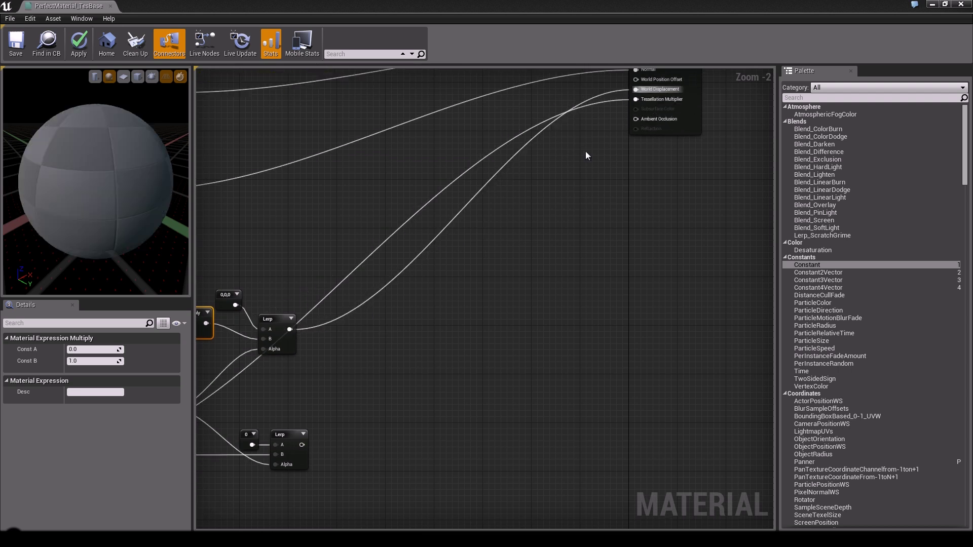
left_click_drag(301, 445, 637, 102)
Step: Set the Tesselation On/Off parameter's default value to 1
right_click_drag(388, 336, 703, 220)
scroll(541, 245, "up", 2)
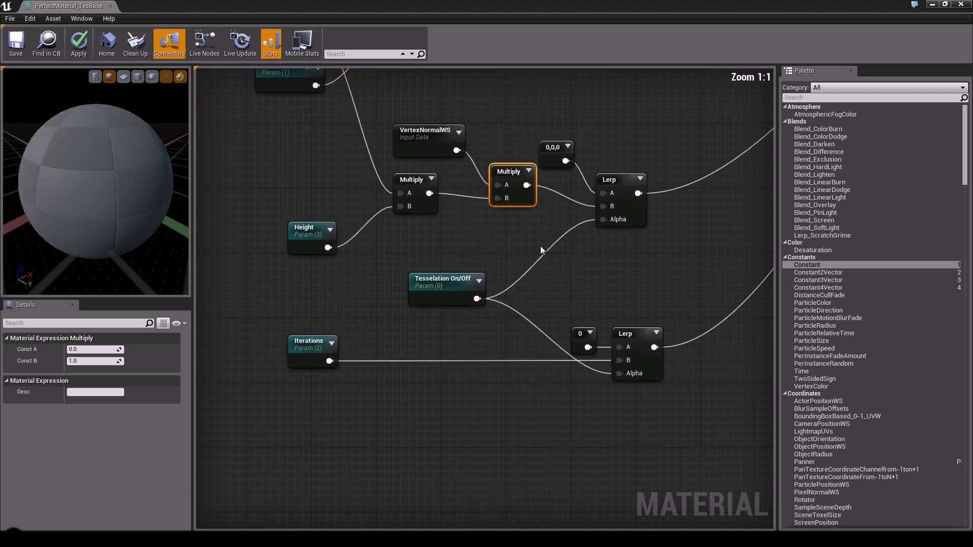
right_click_drag(521, 243, 497, 246)
left_click_drag(98, 179, 117, 178)
left_click(422, 296)
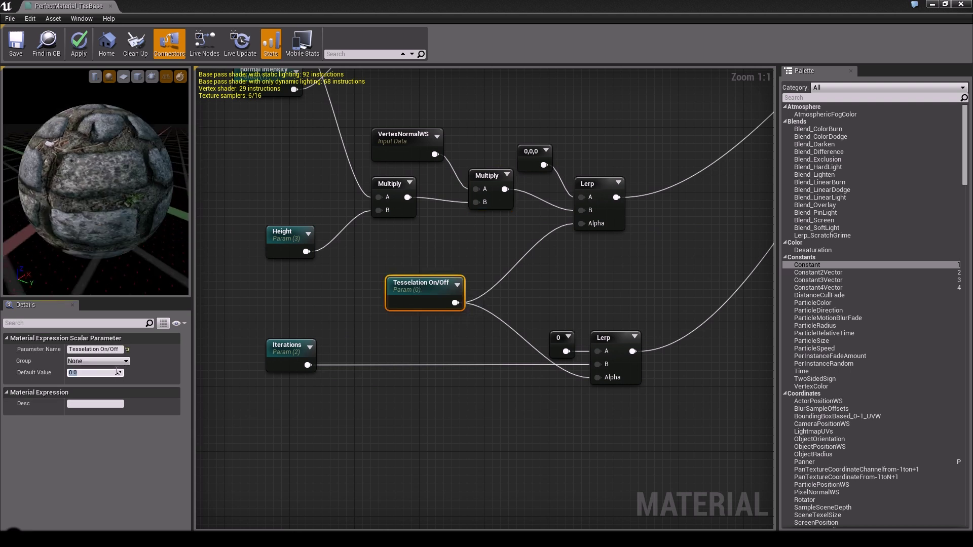
left_click(117, 372)
type("1")
key("Return")
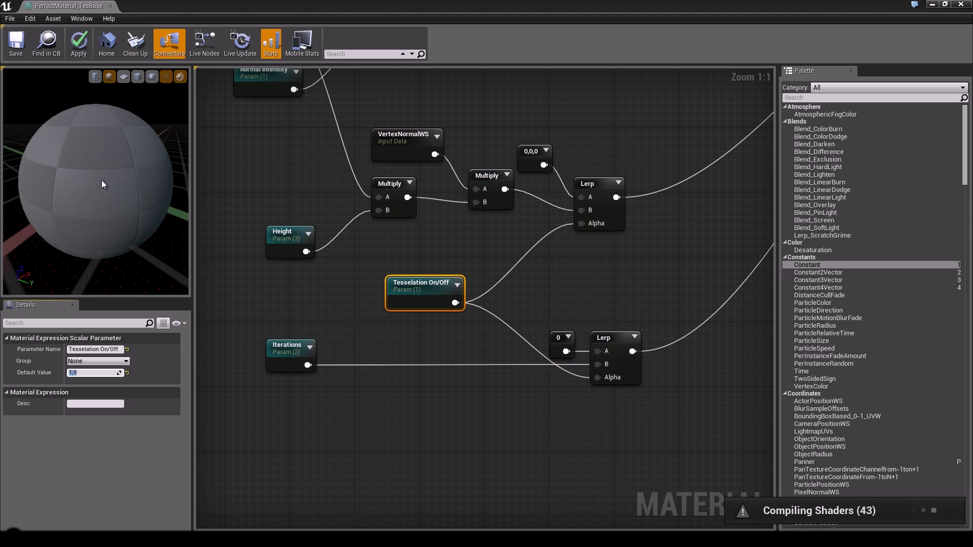
Step: Move the Tesselation On/Off node closer to the Height and Iterations column and set its default value to 10
left_click_drag(100, 169, 129, 157)
left_click_drag(426, 290, 385, 290)
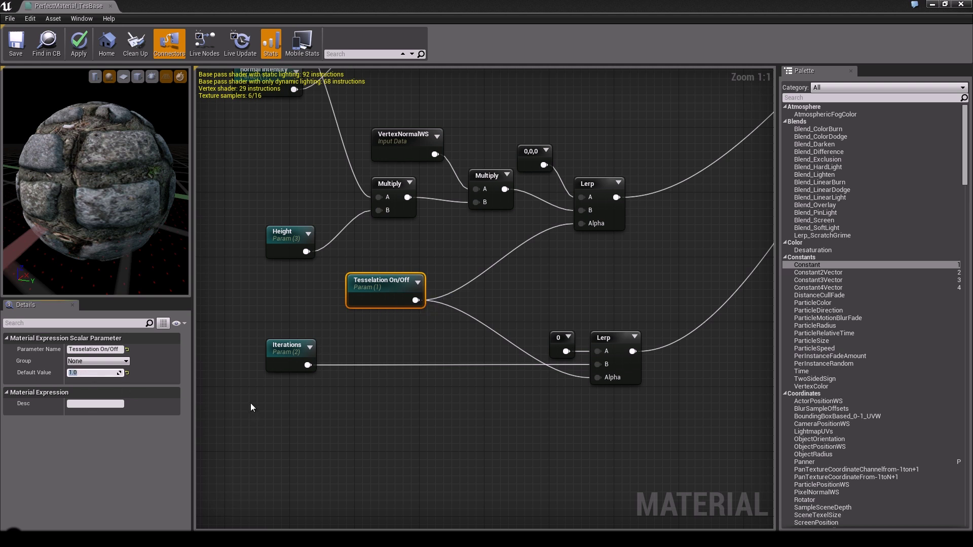
key("Return")
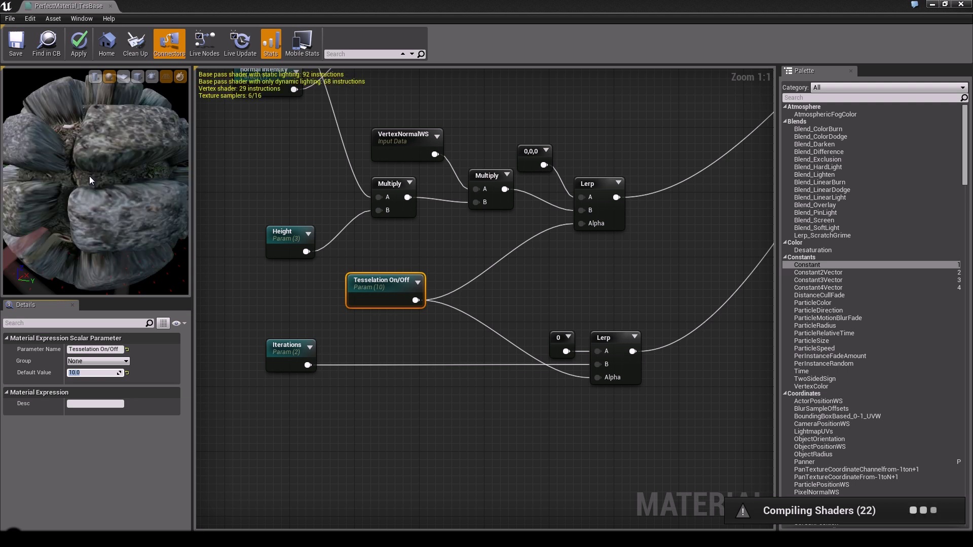
Step: Set the Tesselation On/Off parameter's default value to 1 and deselect the node
left_click(94, 376)
key("Return")
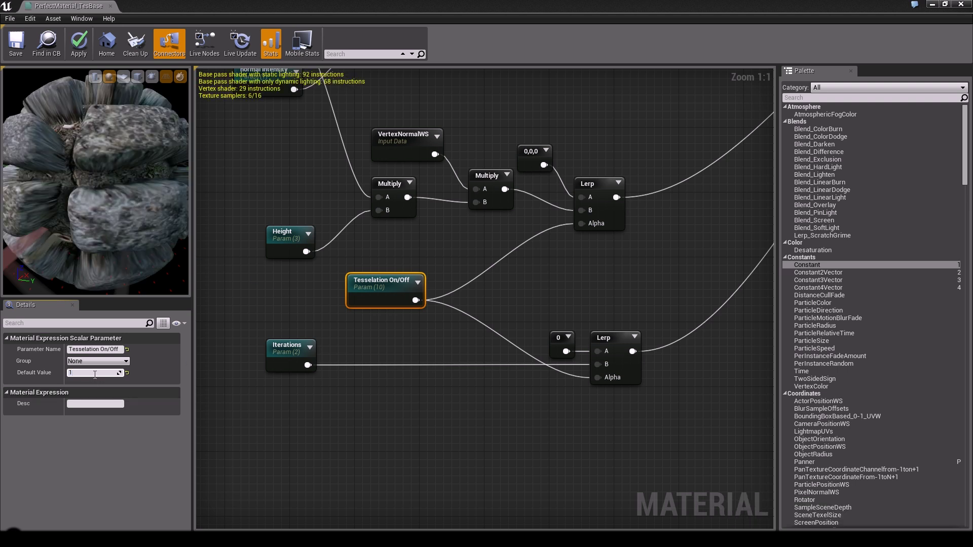
left_click(462, 282)
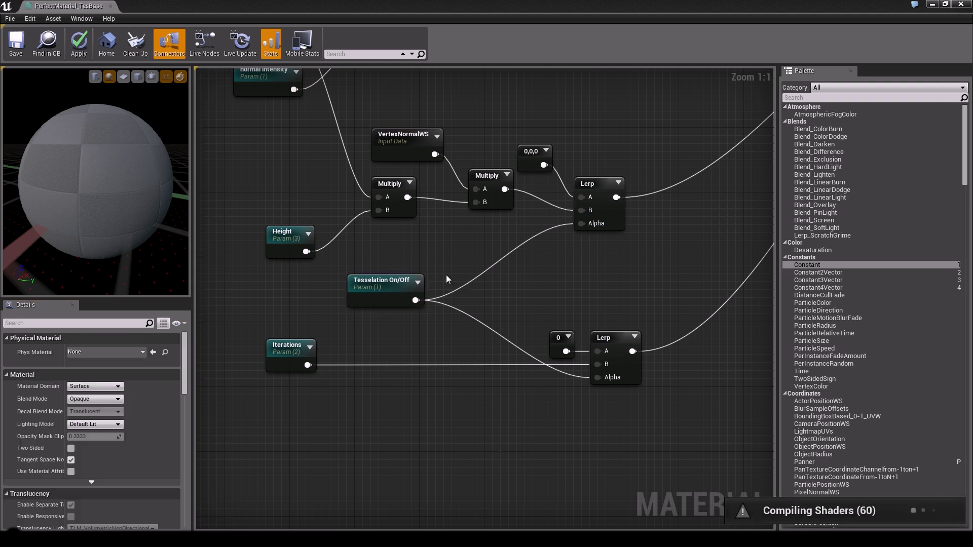
Step: Add a Clamp node with minimum 0 and maximum 1 beside Tesselation On/Off and feed the parameter into its input
right_click(453, 280)
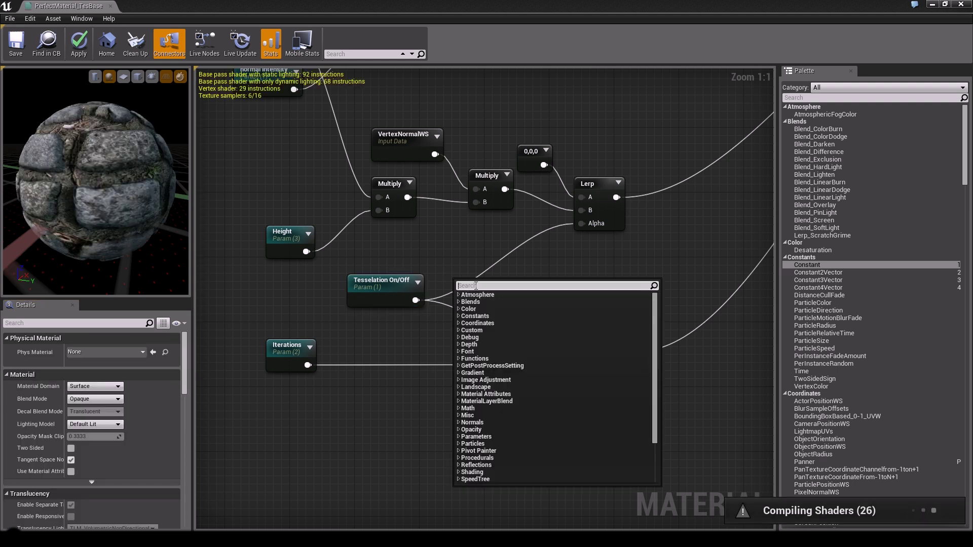
type("clamp")
key("Return")
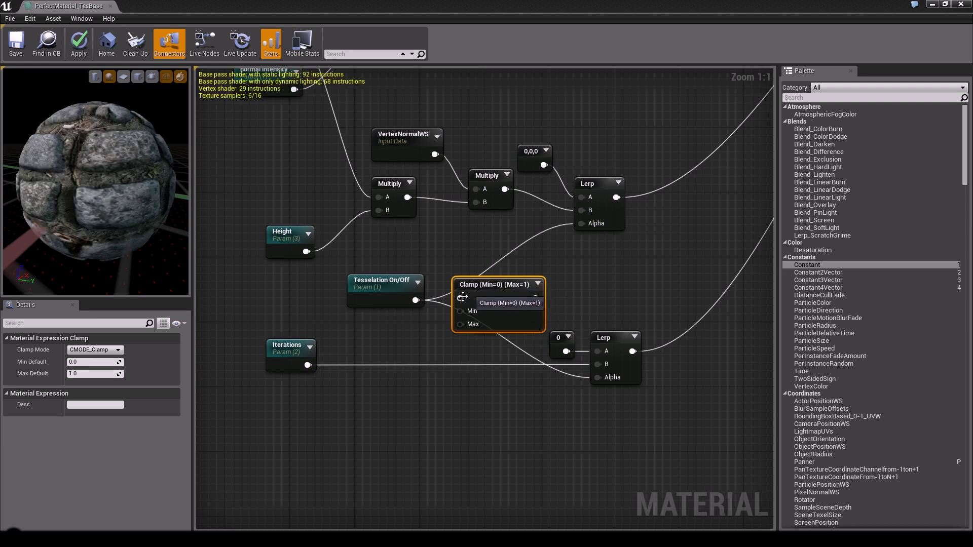
left_click_drag(387, 286, 371, 286)
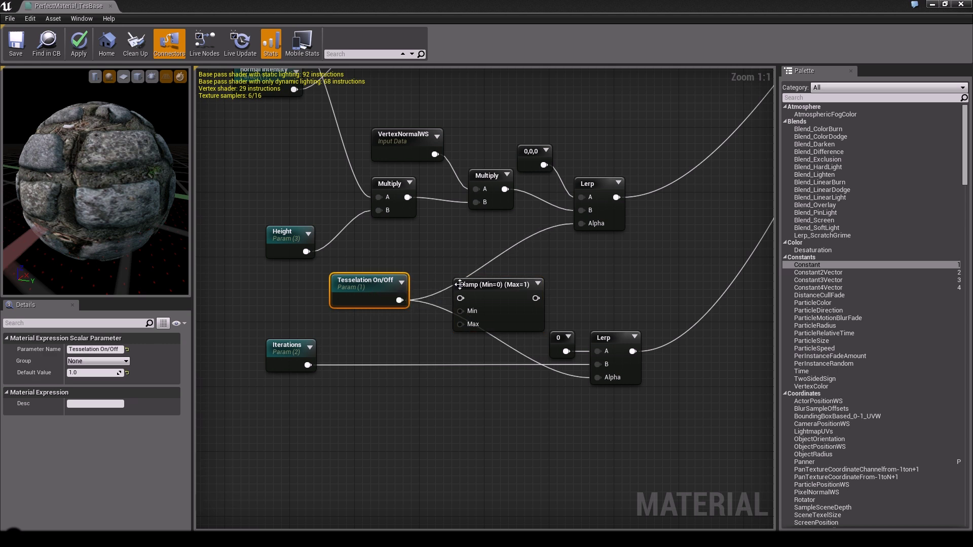
left_click_drag(468, 283, 445, 279)
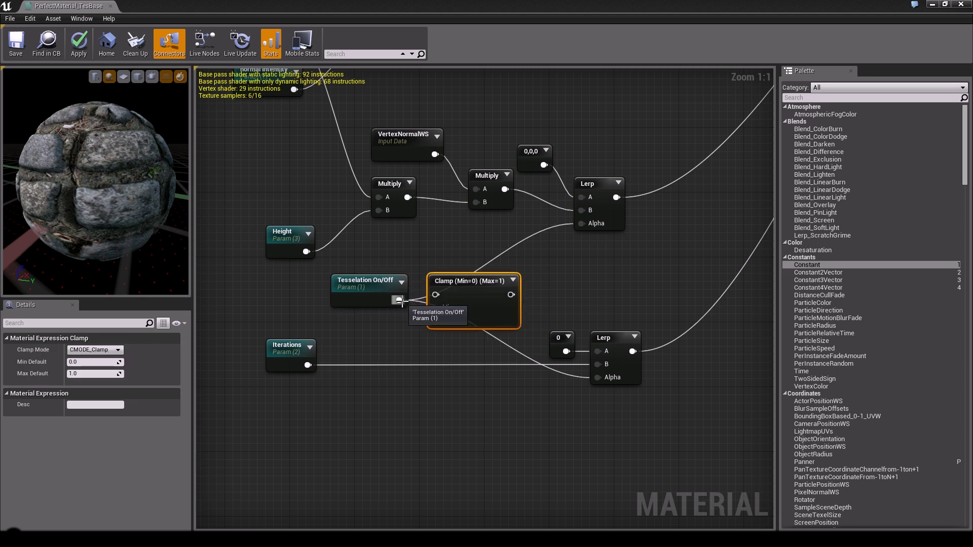
left_click_drag(435, 299, 435, 296)
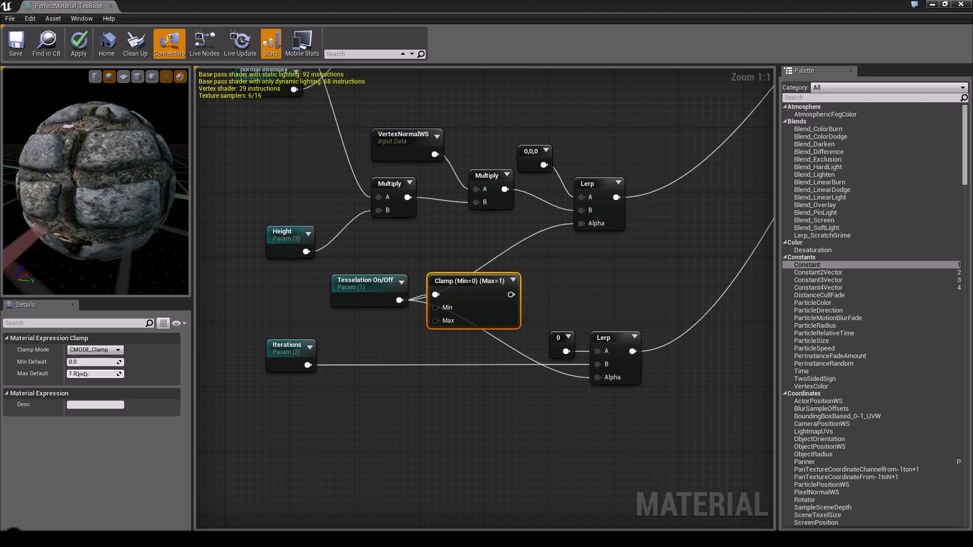
Step: Connect the Clamp output to the Alpha inputs of both the lower and upper Lerp nodes
left_click(468, 382)
right_click_drag(575, 272, 533, 276)
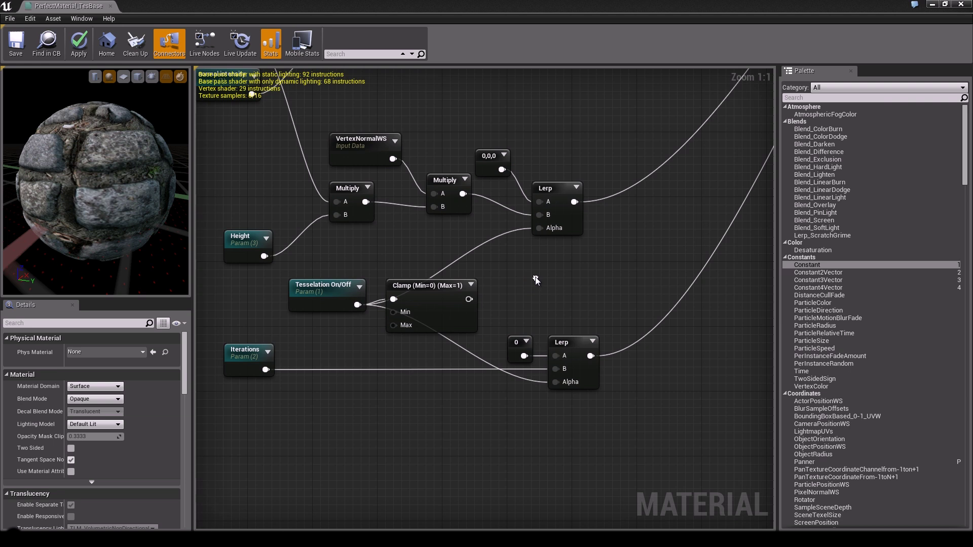
left_click_drag(470, 299, 555, 382)
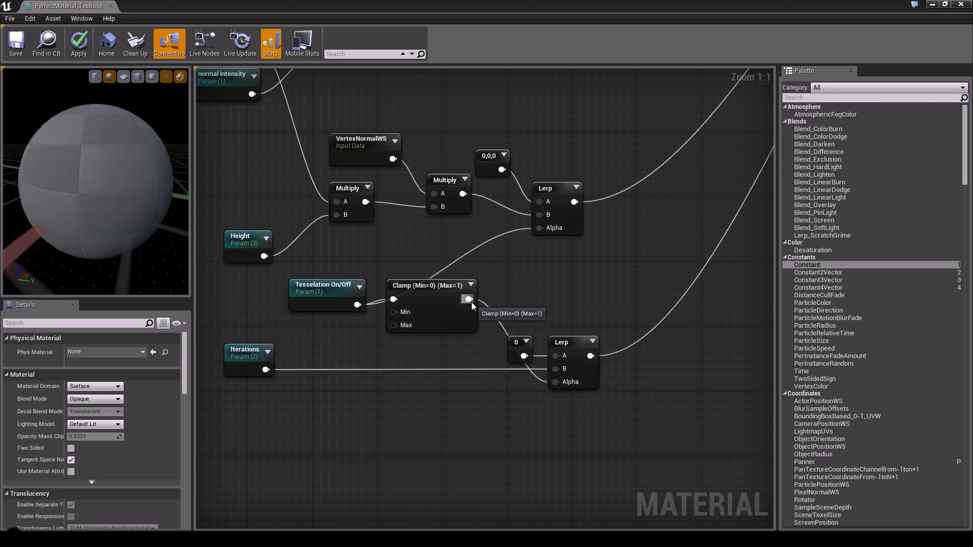
left_click_drag(469, 299, 539, 228)
right_click_drag(559, 281, 589, 298)
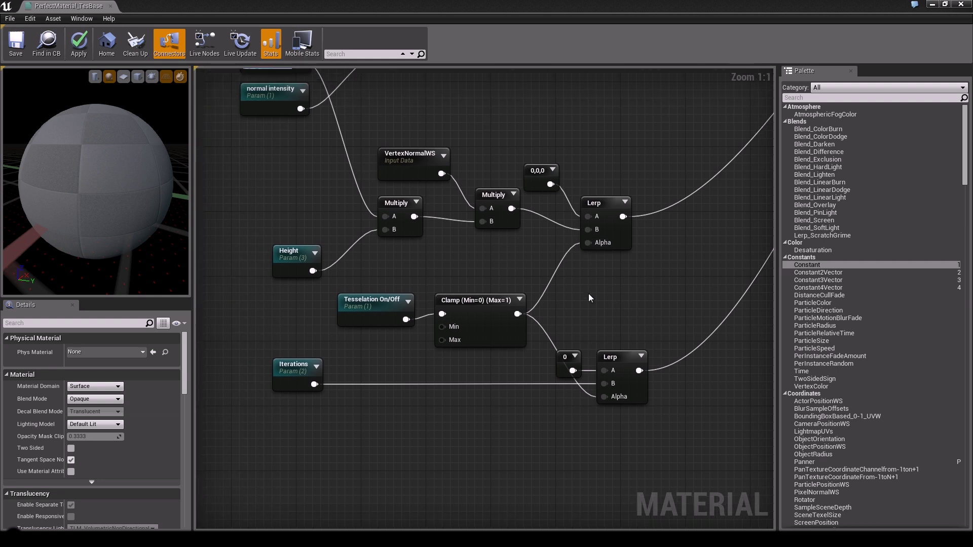
Step: Move the Tesselation On/Off, Clamp, Iterations, 0 constant and lower Lerp nodes slightly down as a group
right_click_drag(440, 254, 472, 214)
left_click_drag(699, 412, 330, 265)
left_click_drag(406, 259, 406, 284)
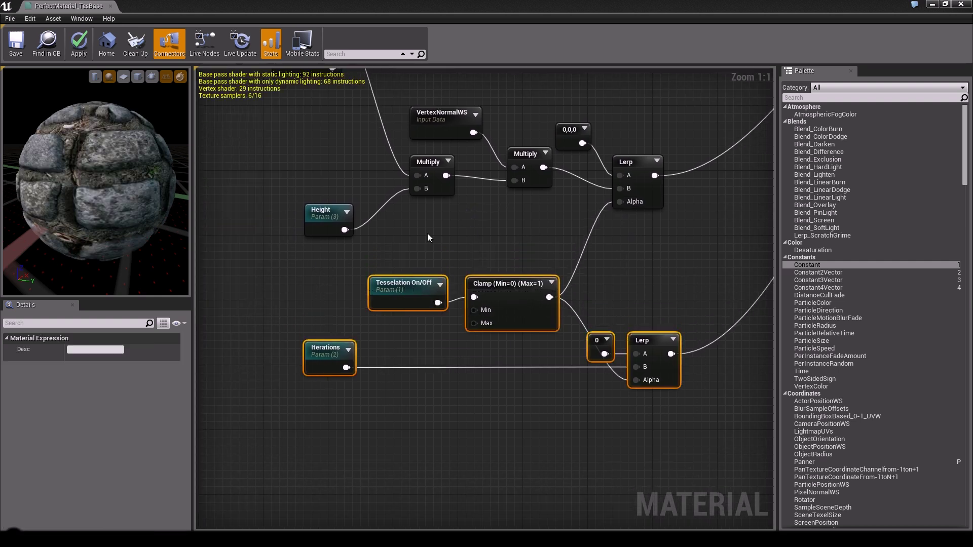
left_click(427, 234)
Step: Assign the Tesselation On/Off parameter to the Local group and check the preview sphere
left_click(405, 291)
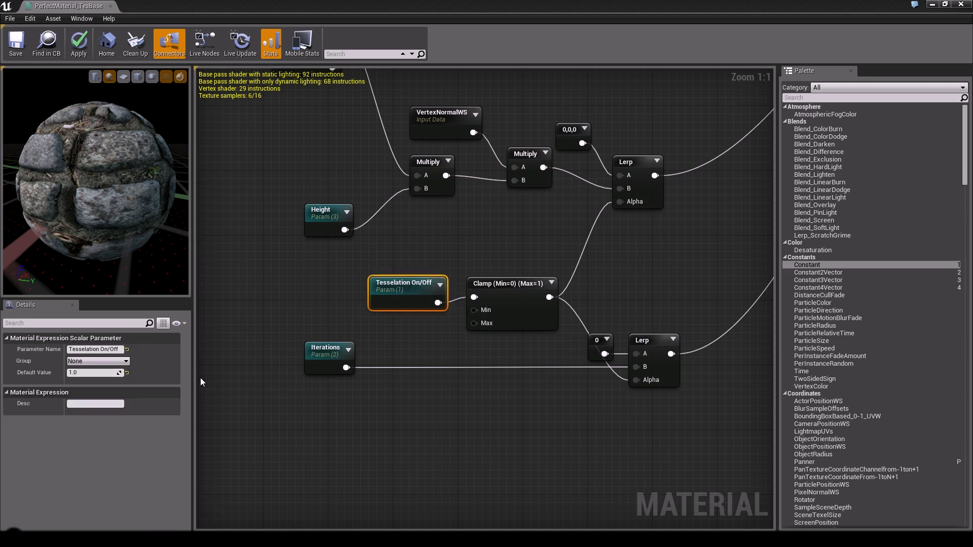
left_click(125, 362)
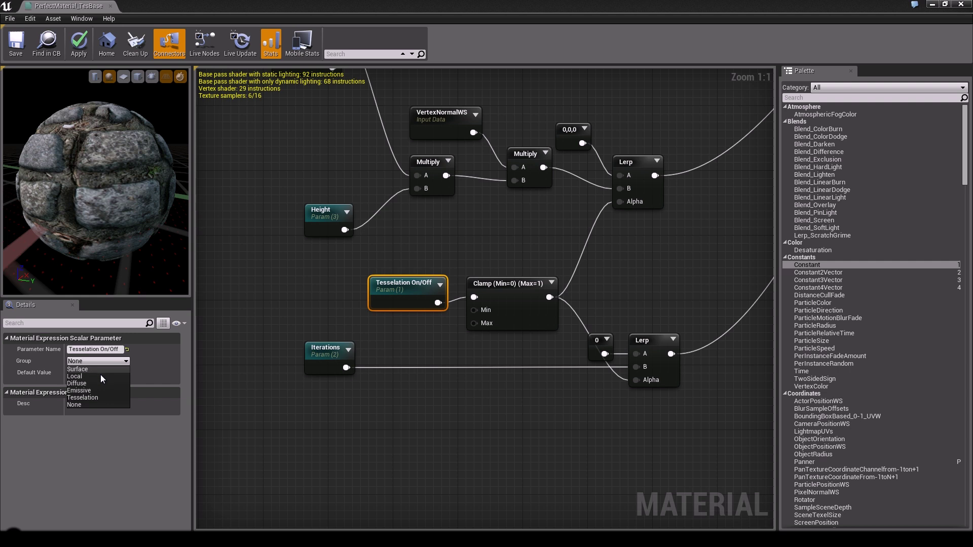
left_click(78, 377)
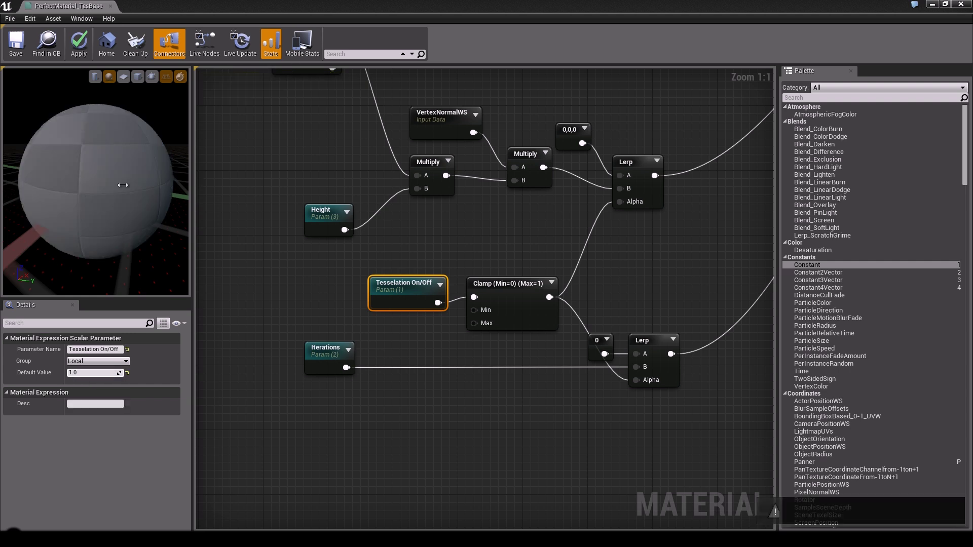
mouse_move(99, 185)
left_mouse_down()
mouse_move(125, 205)
mouse_move(111, 187)
left_mouse_up()
Step: Move the upper displacement nodes from Height and VertexNormalWS through the upper Lerp down, closer to the tessellation nodes
right_click_drag(525, 211, 432, 278)
left_click_drag(657, 250, 248, 134)
mouse_move(380, 147)
left_mouse_down()
mouse_move(436, 193)
mouse_move(372, 171)
mouse_move(381, 166)
left_mouse_up()
left_click(315, 213)
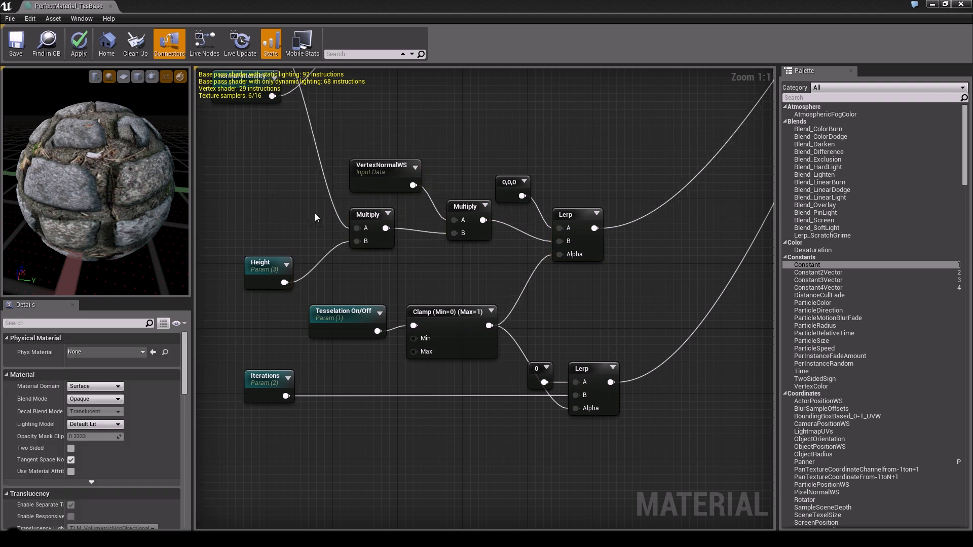
Step: Save the PerfectMaterial_TesBase material and close its editor
left_click_drag(545, 312, 336, 343)
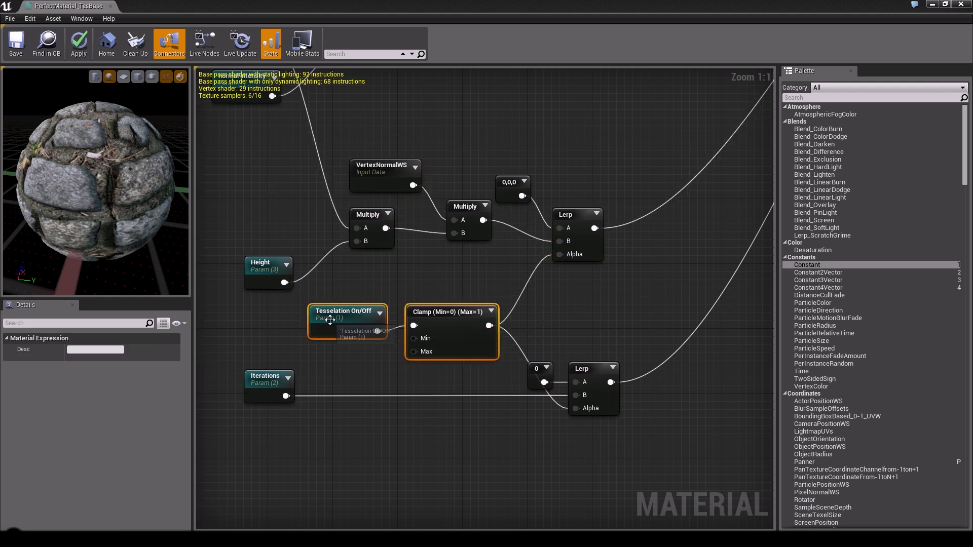
left_click(656, 290)
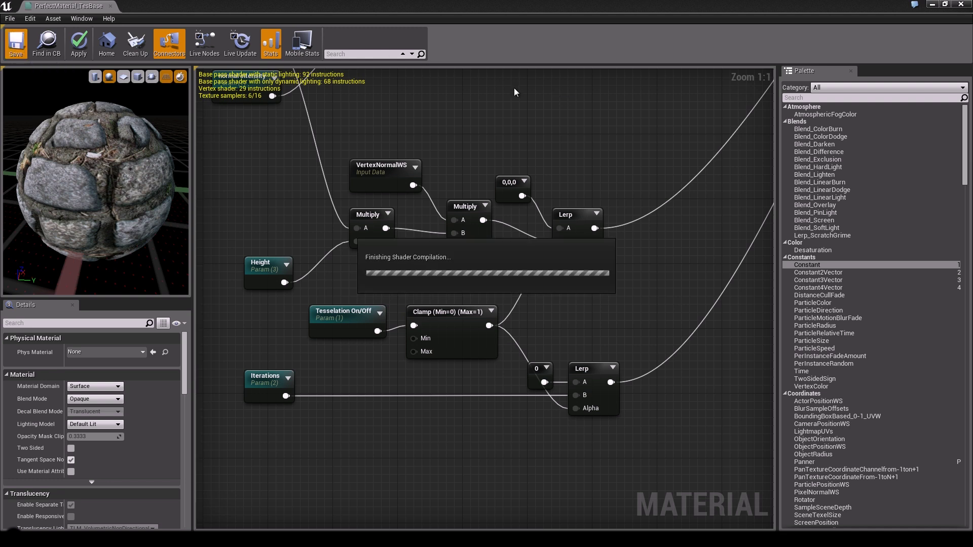
left_click(960, 5)
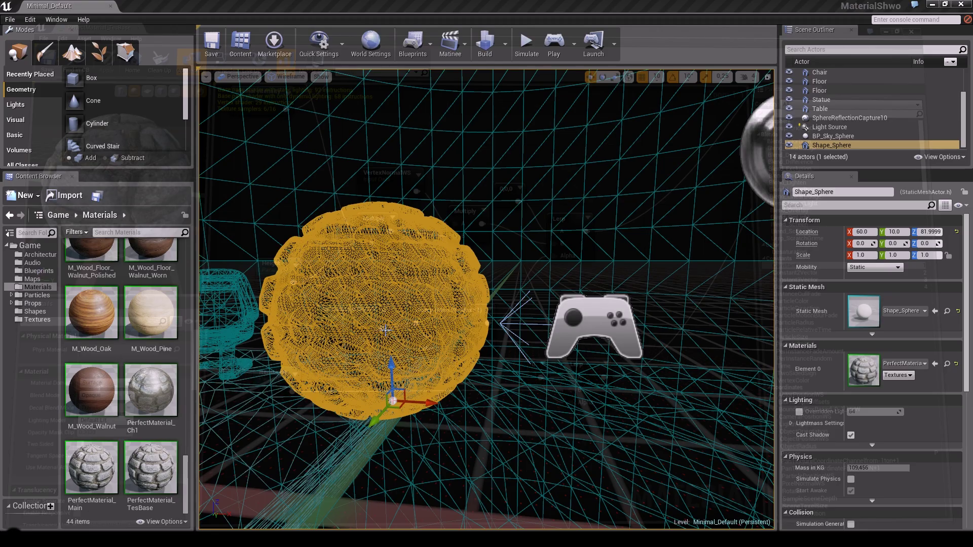
Step: Switch the level viewport from Wireframe to Lit view mode
scroll(394, 286, "down", 3)
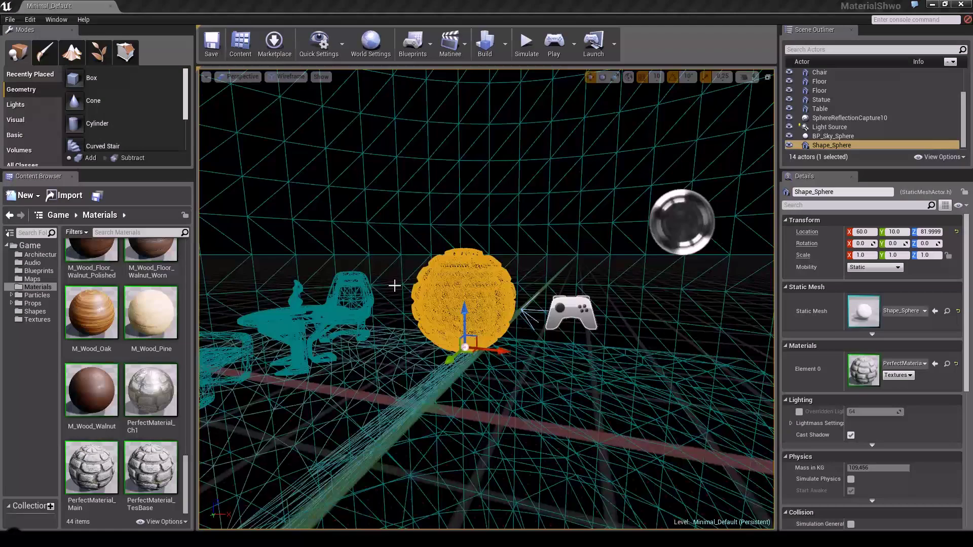
scroll(394, 286, "up", 4)
left_click(288, 77)
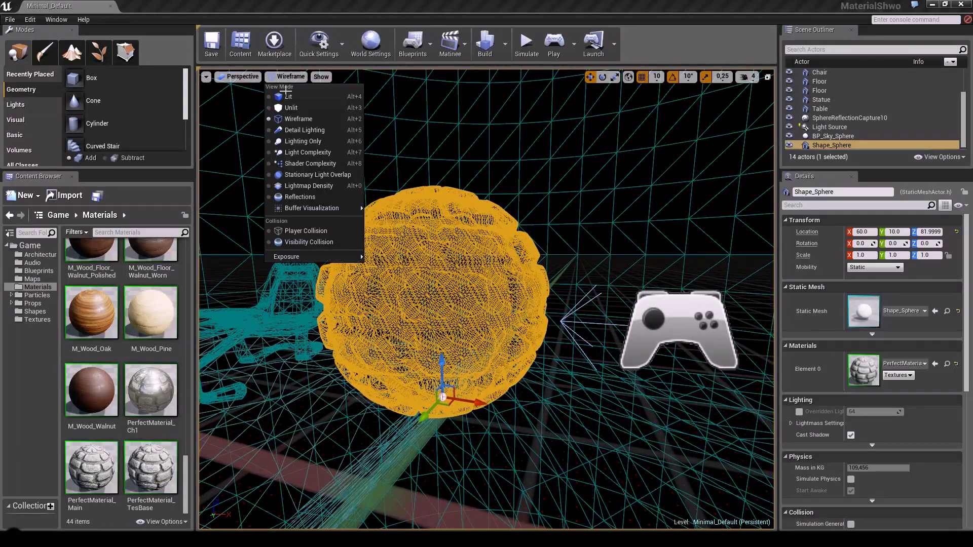
left_click(287, 96)
scroll(423, 257, "down", 3)
scroll(423, 257, "up", 3)
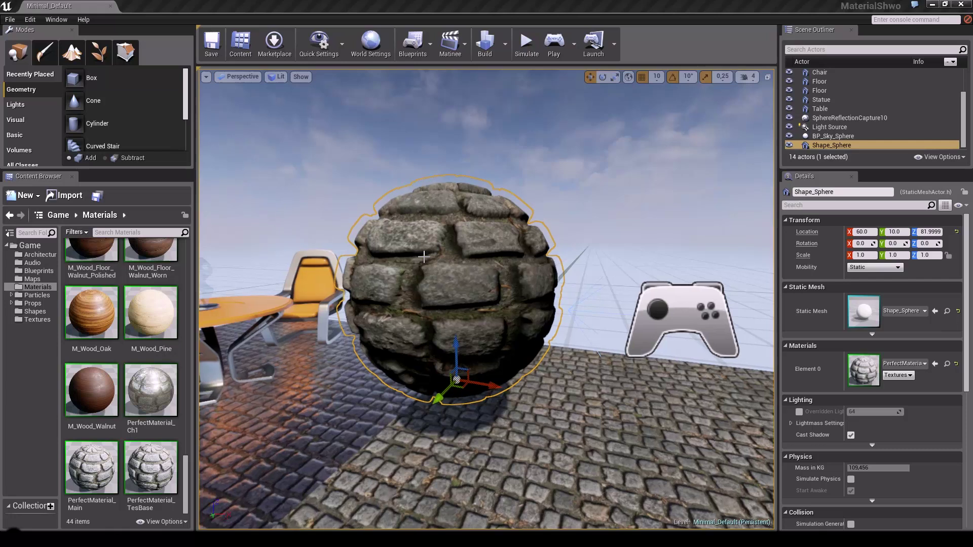
Step: Examine the displaced cobblestone sphere in the level from near and far
left_click(556, 189)
left_click_drag(481, 261, 506, 256, "alt")
scroll(506, 257, "down", 4)
scroll(507, 256, "up", 3)
scroll(507, 256, "up", 2)
scroll(512, 255, "down", 4)
scroll(512, 254, "up", 3)
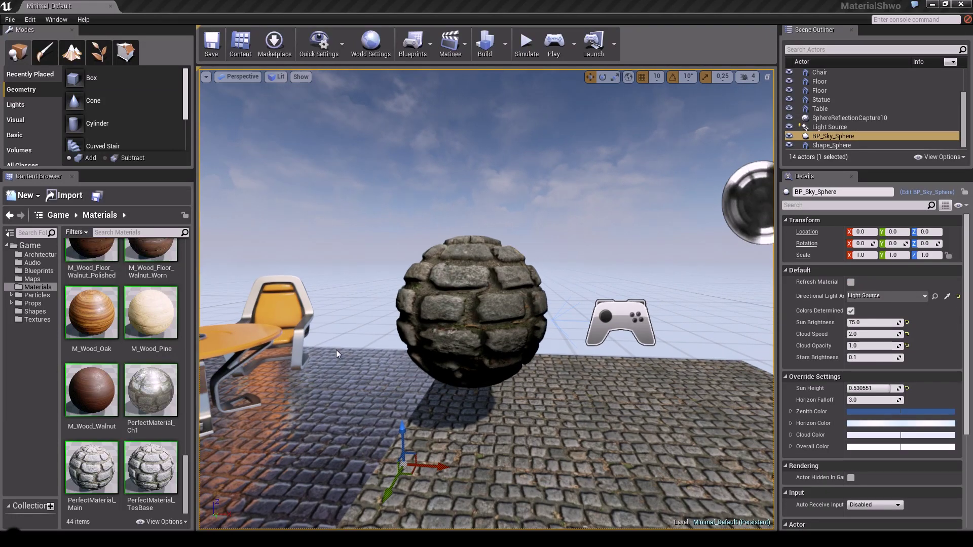
Step: Create a material instance of PerfectMaterial_TesBase named PerfectMaterial_TesBase_Inst and save it
left_click(151, 476)
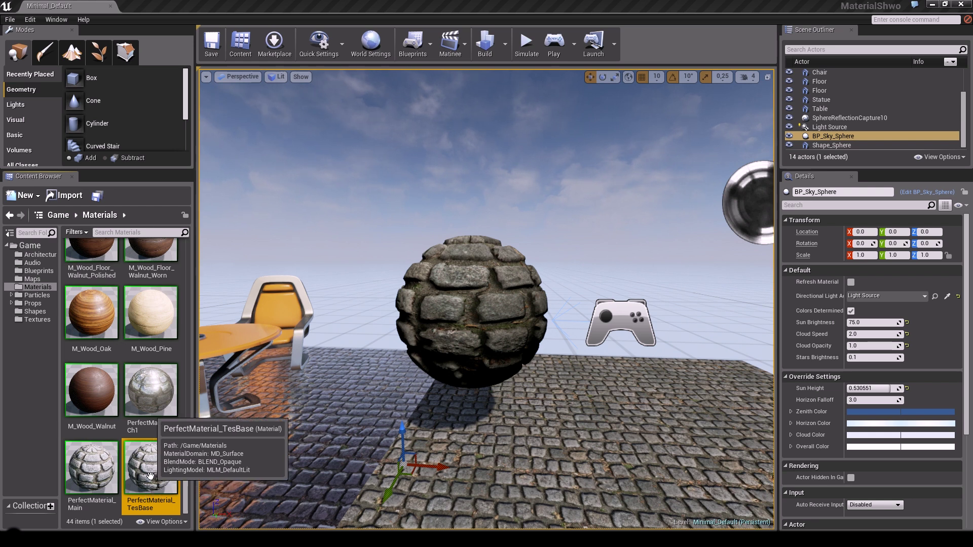
right_click(151, 475)
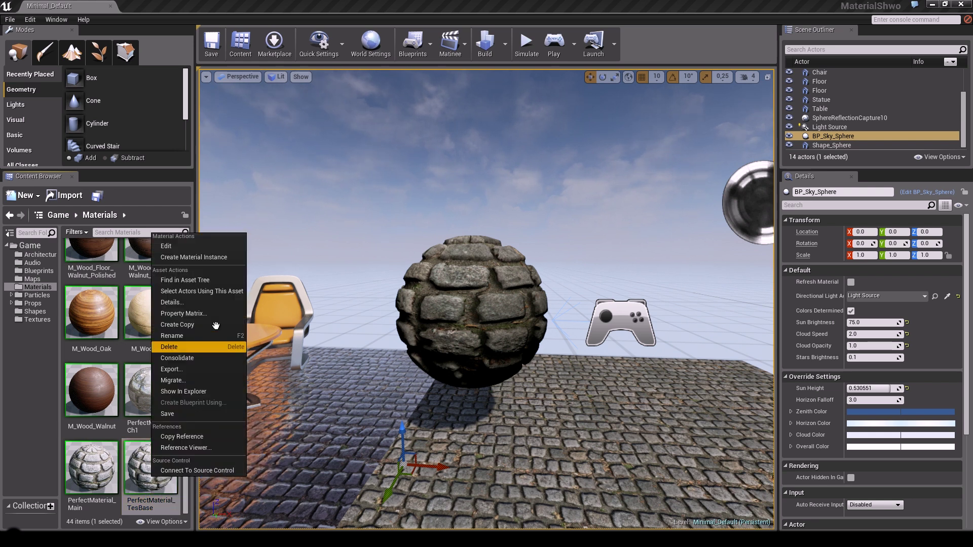
left_click(194, 262)
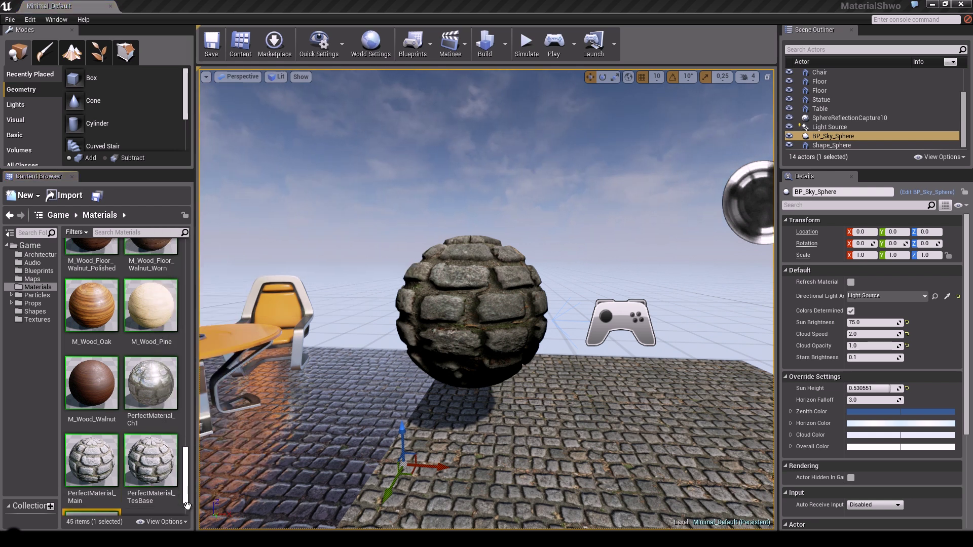
left_click_drag(186, 505, 186, 517)
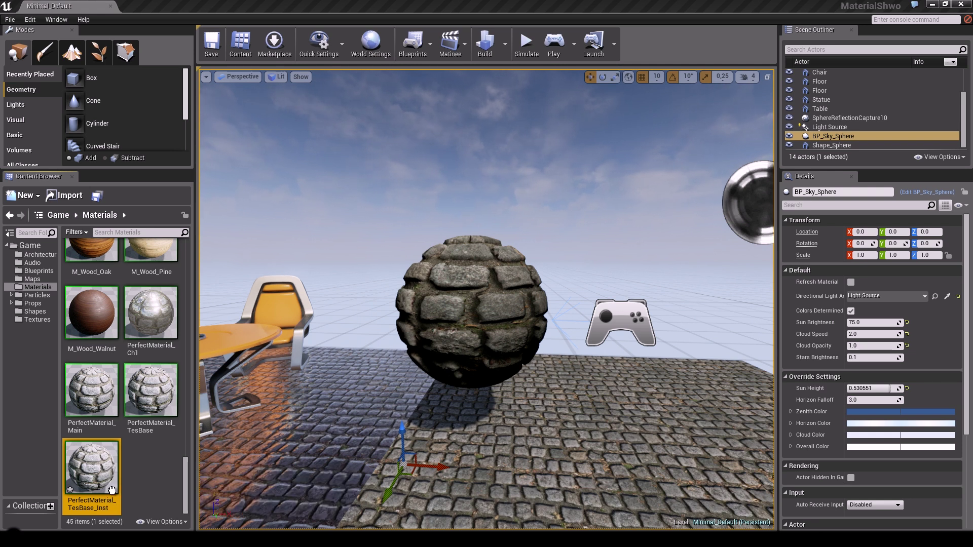
key("ctrl+s")
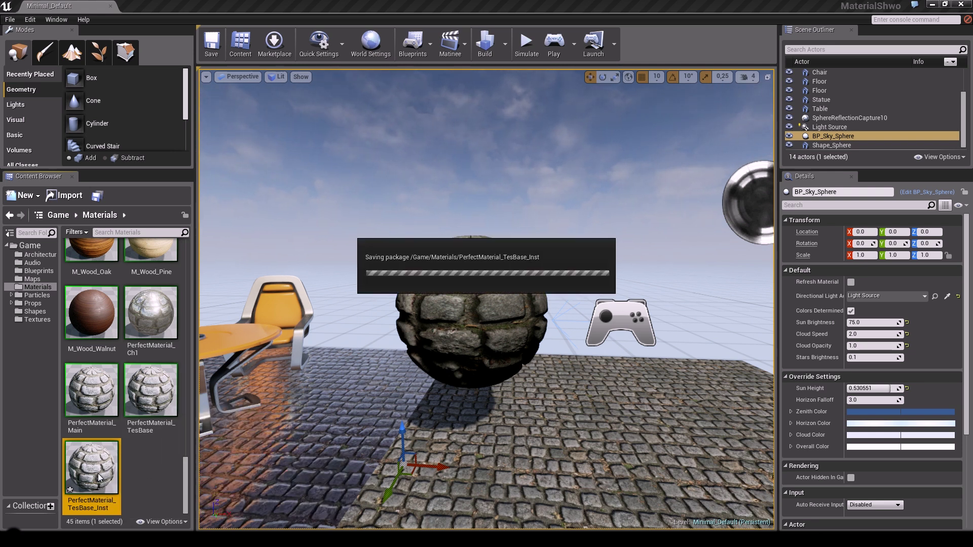
Step: Apply PerfectMaterial_TesBase_Inst to the level's sphere and open the instance for editing with its whole preview sphere in view
left_click_drag(99, 477, 482, 311)
double_click(92, 468)
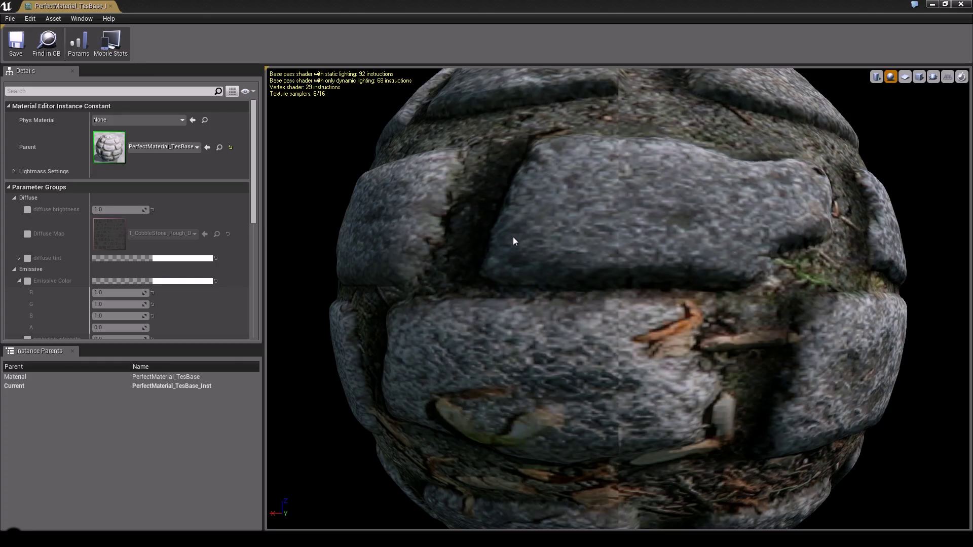
left_click_drag(512, 238, 586, 232)
scroll(586, 232, "down", 5)
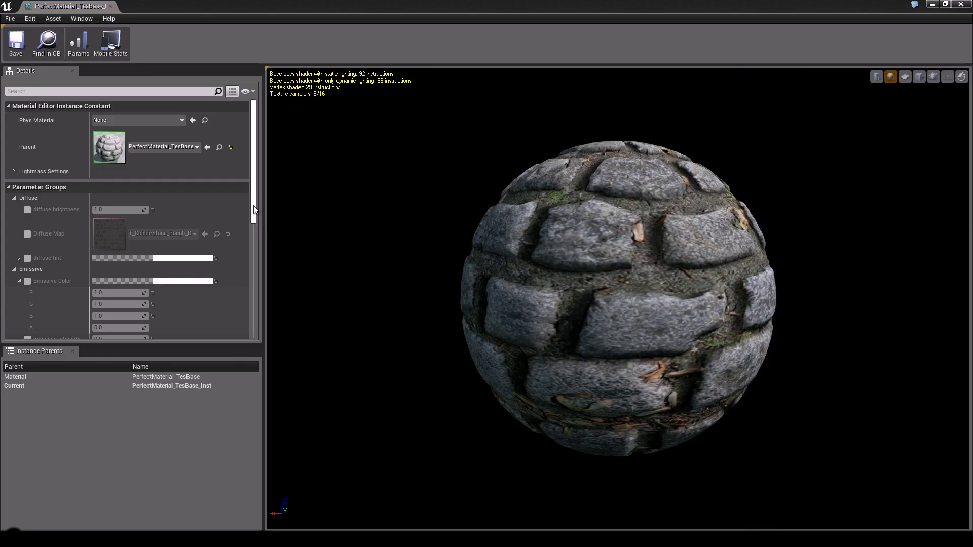
Step: Enable the instance's Tesselation On/Off override and set it to 0
scroll(250, 245, "down", 5)
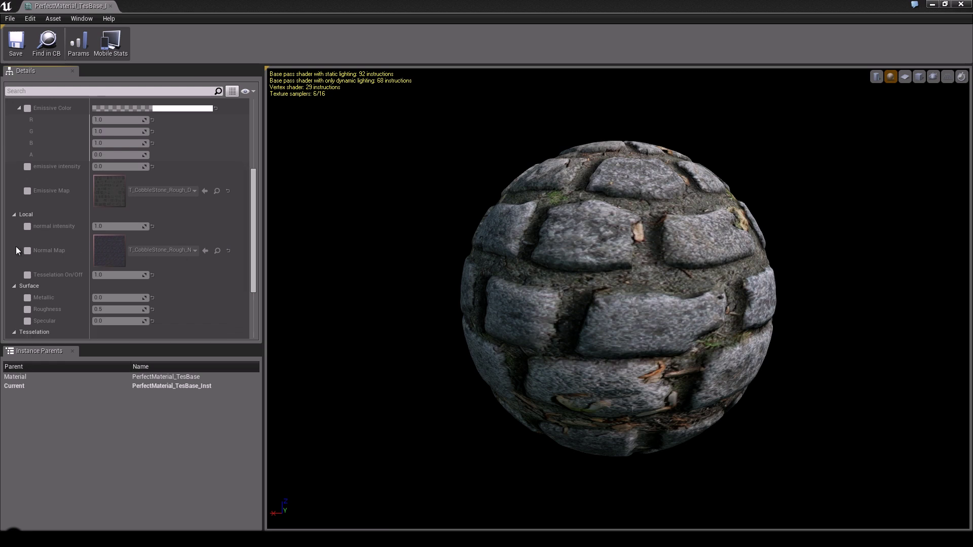
left_click(28, 273)
left_click(112, 275)
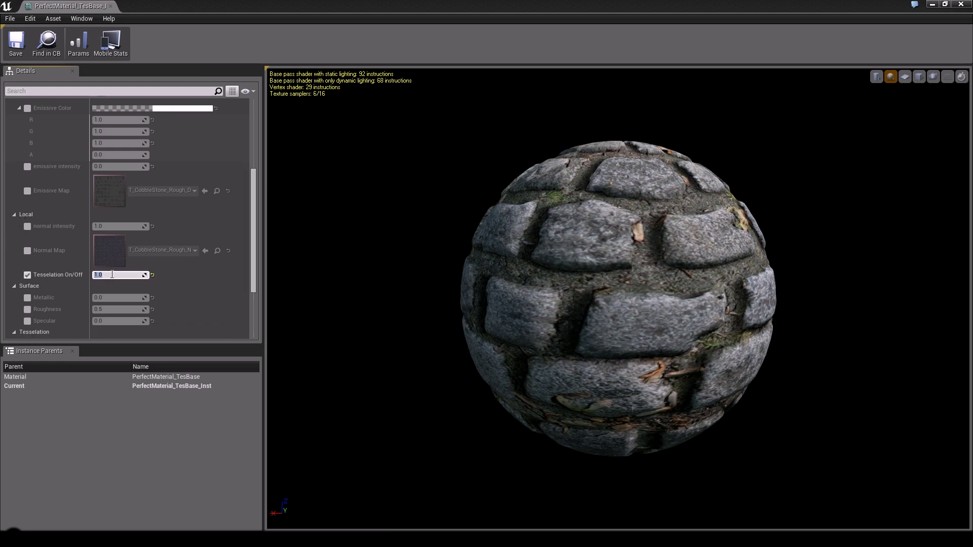
type("0")
key("Return")
Step: Place the instance editor window beside the level viewport and set Tesselation On/Off to 1 while comparing the sphere
double_click(448, 5)
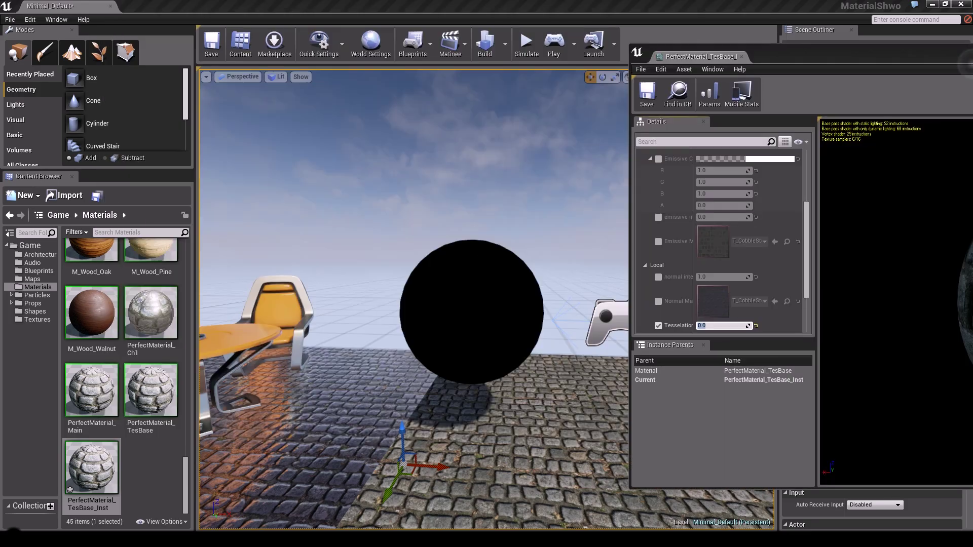
right_click_drag(471, 243, 400, 253)
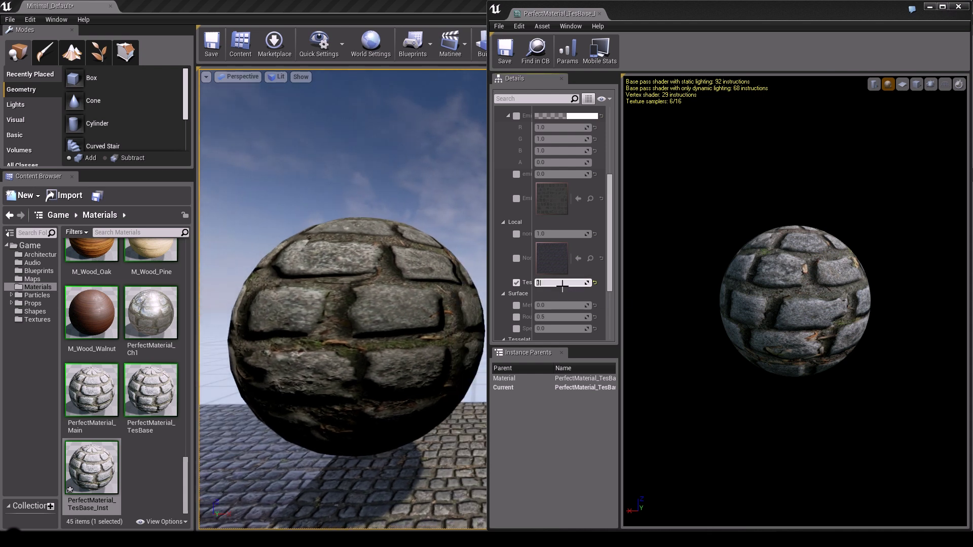
key("Return")
right_click_drag(312, 307, 294, 321)
Step: Bring the instance's Tesselation parameter group into view and widen the parameter name column to make its labels readable
left_click_drag(611, 242, 611, 281)
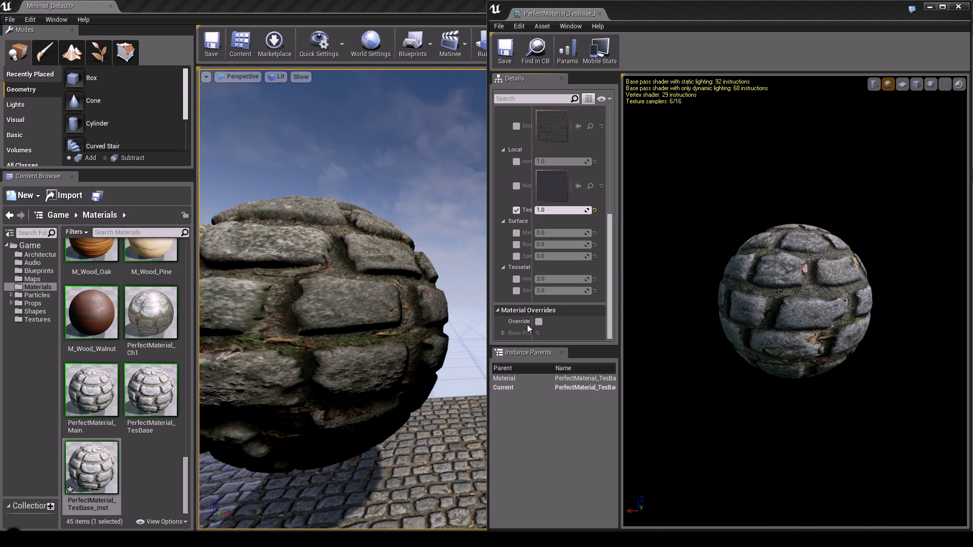
left_click_drag(534, 264, 555, 264)
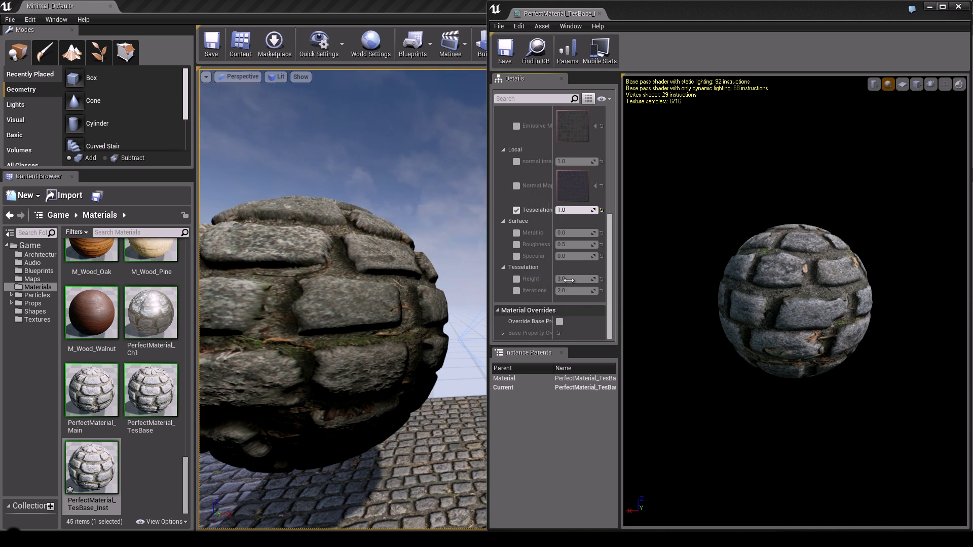
Step: Enable the instance's tessellation Height override, test it at 10 on the sphere, and set it back to 3
left_click(517, 278)
left_click(566, 278)
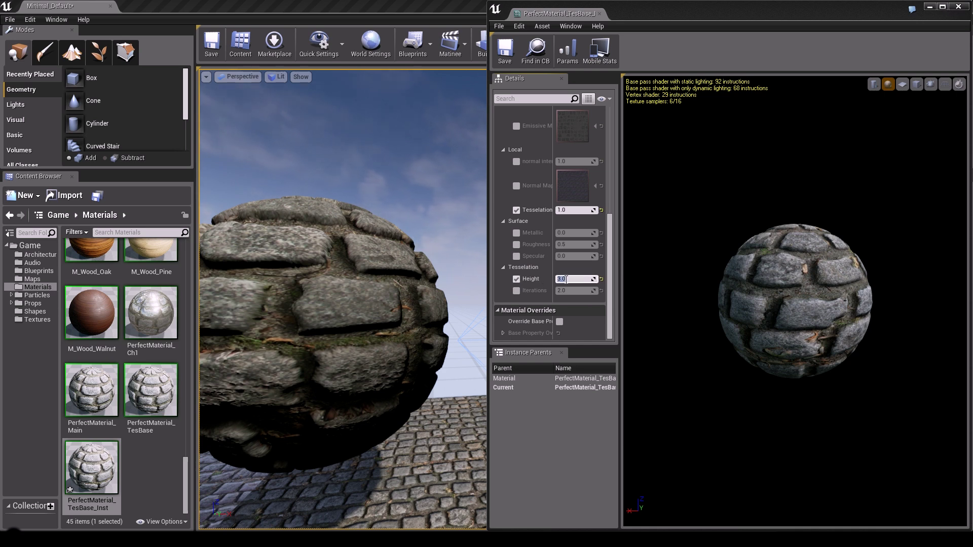
type("10")
key("Return")
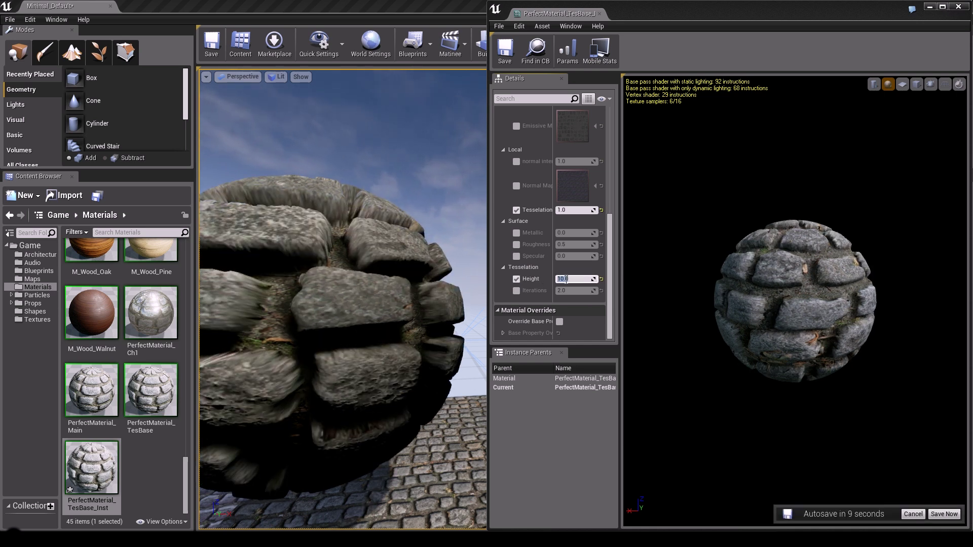
type("3")
key("Return")
Step: Enable the instance's Iterations override and set it to 0
left_click(516, 291)
left_click(561, 291)
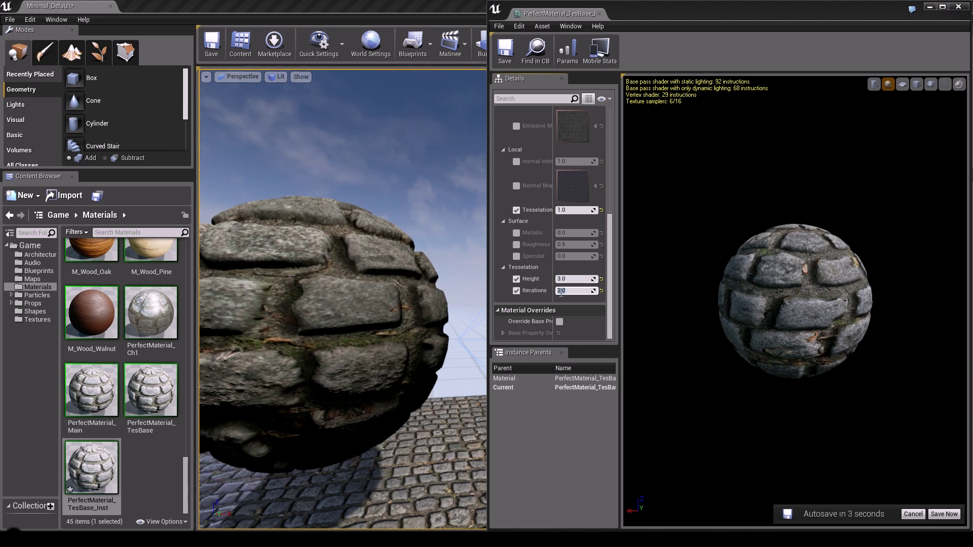
type("0")
key("Return")
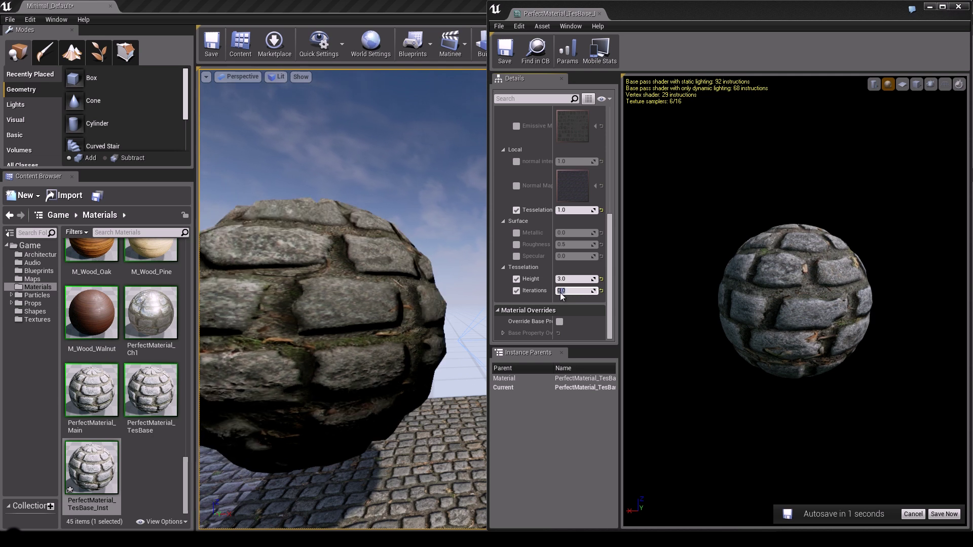
Step: Show the level viewport in wireframe and try Iterations values of 0.2 and 0.4 to compare the sphere's mesh density
left_click(278, 76)
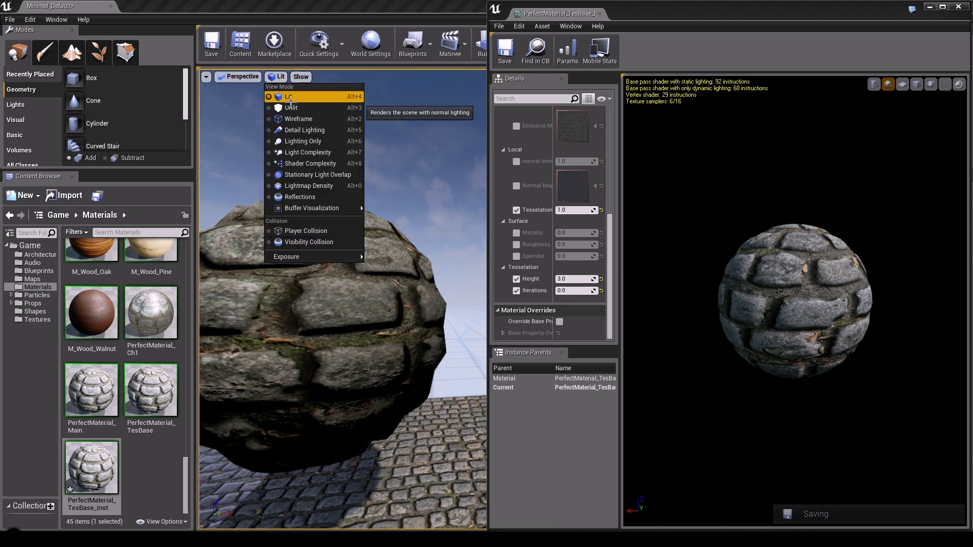
left_click(298, 120)
left_click(564, 290)
type("0.2")
key("Return")
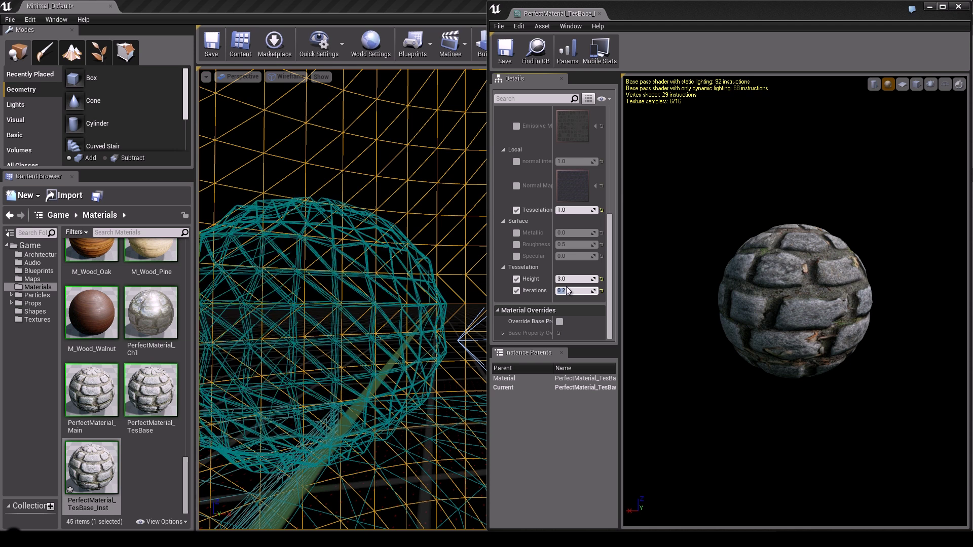
type("0.4")
key("Return")
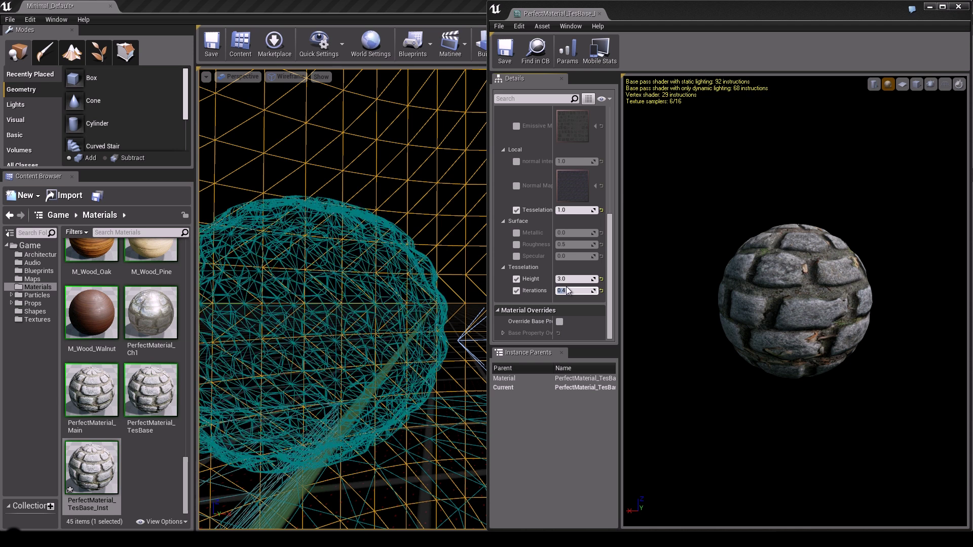
Step: Set the instance's Iterations to 2, check the sphere's wireframe mesh, and save the material instance
left_click(566, 289)
type("2")
key("Return")
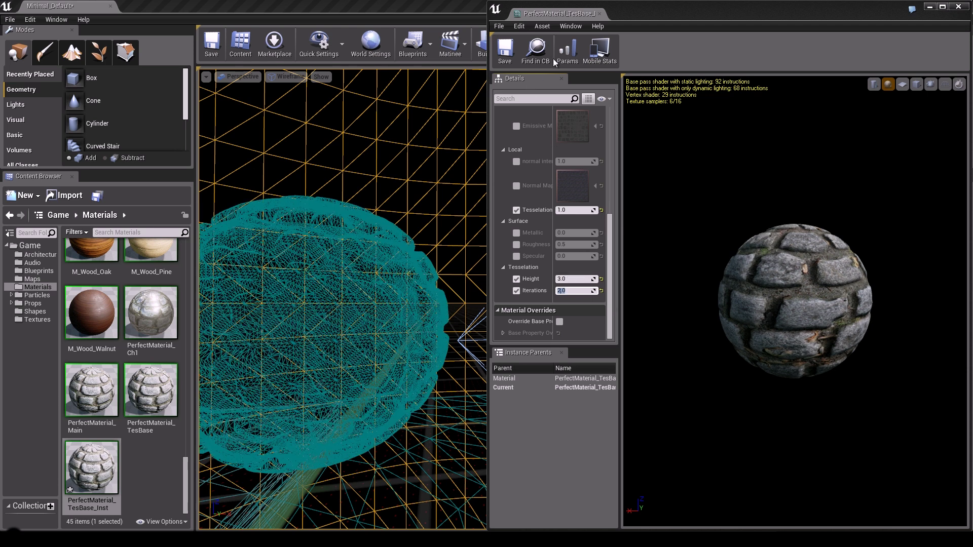
mouse_move(331, 292)
left_mouse_down()
mouse_move(312, 300)
mouse_move(326, 300)
left_mouse_up()
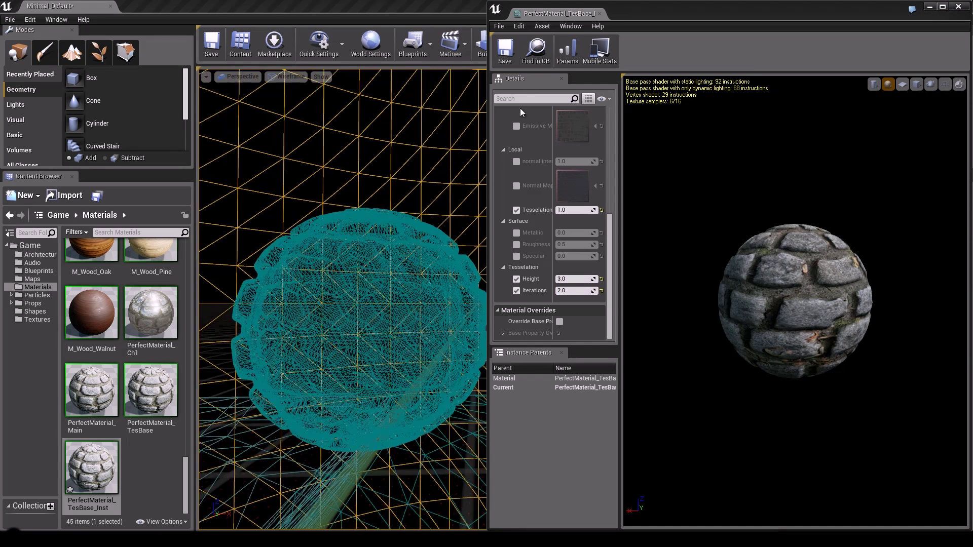
left_click(508, 57)
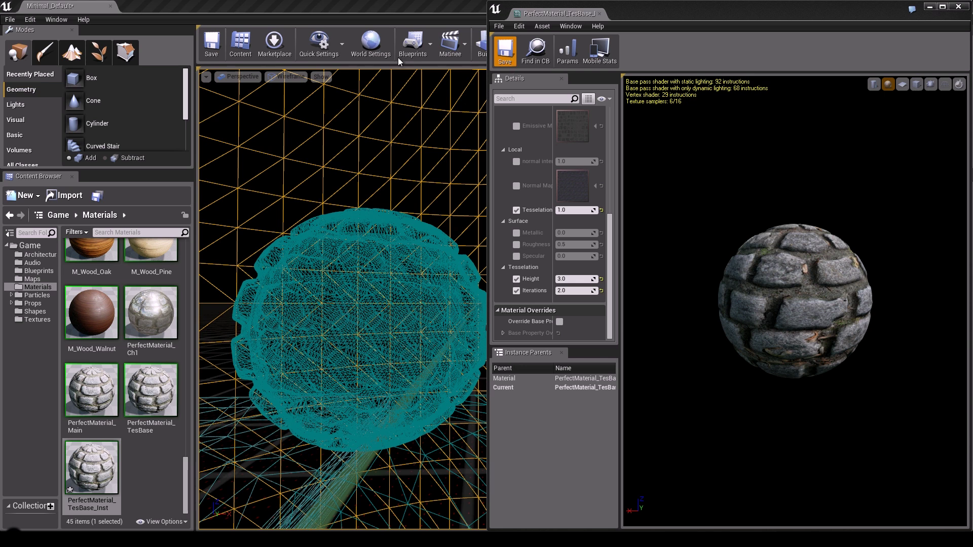
Step: Return the level viewport to Lit shading and clear the instance editor off it to view the whole cobblestone sphere
left_click(299, 74)
left_click(300, 95)
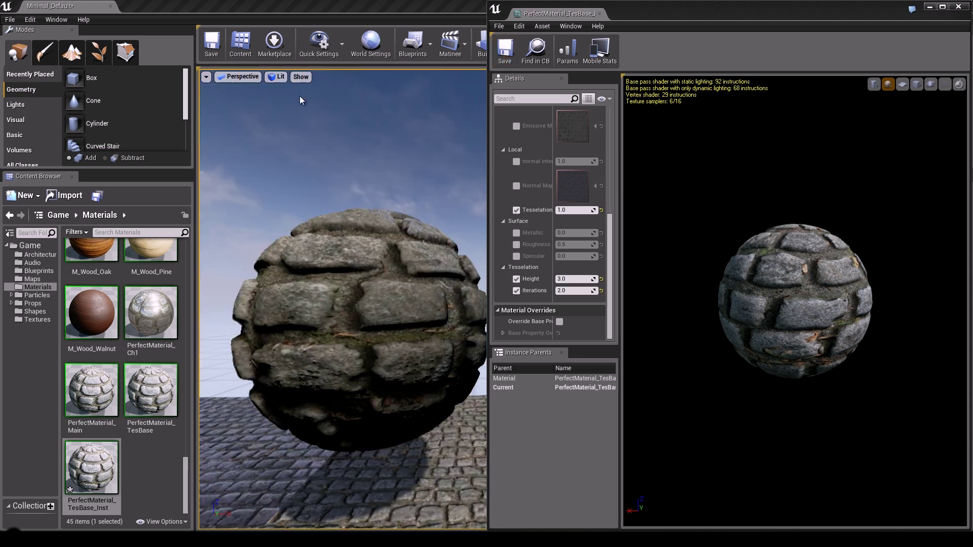
left_click_drag(717, 6, 390, 0)
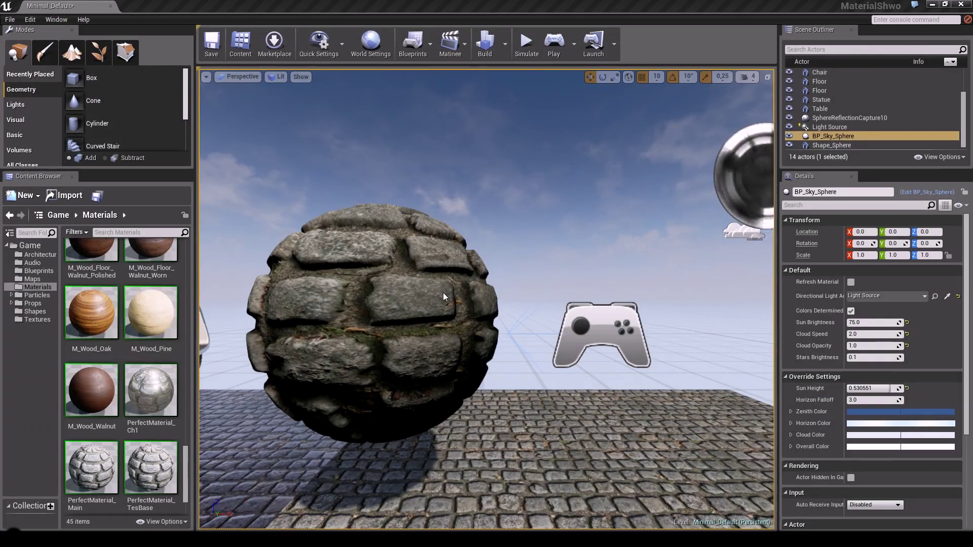
left_click_drag(443, 297, 406, 294)
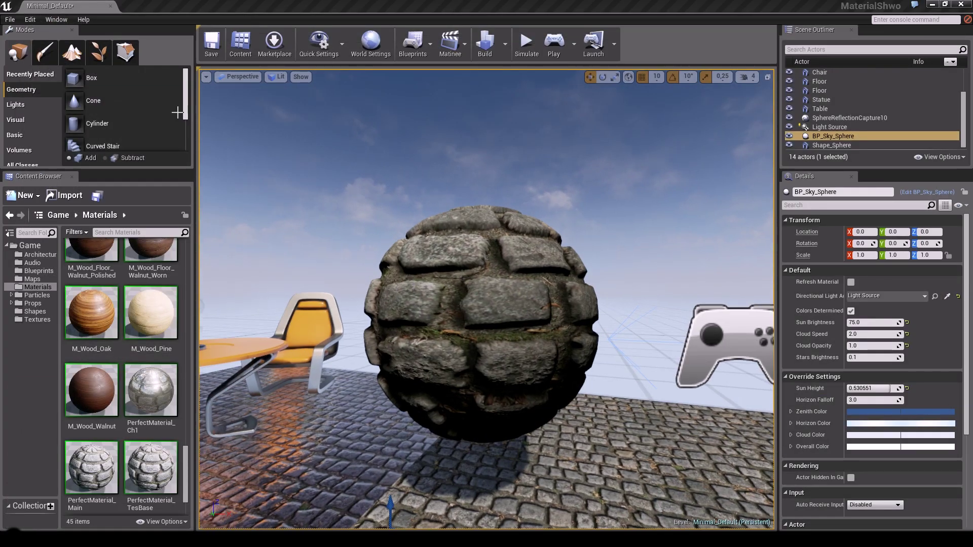